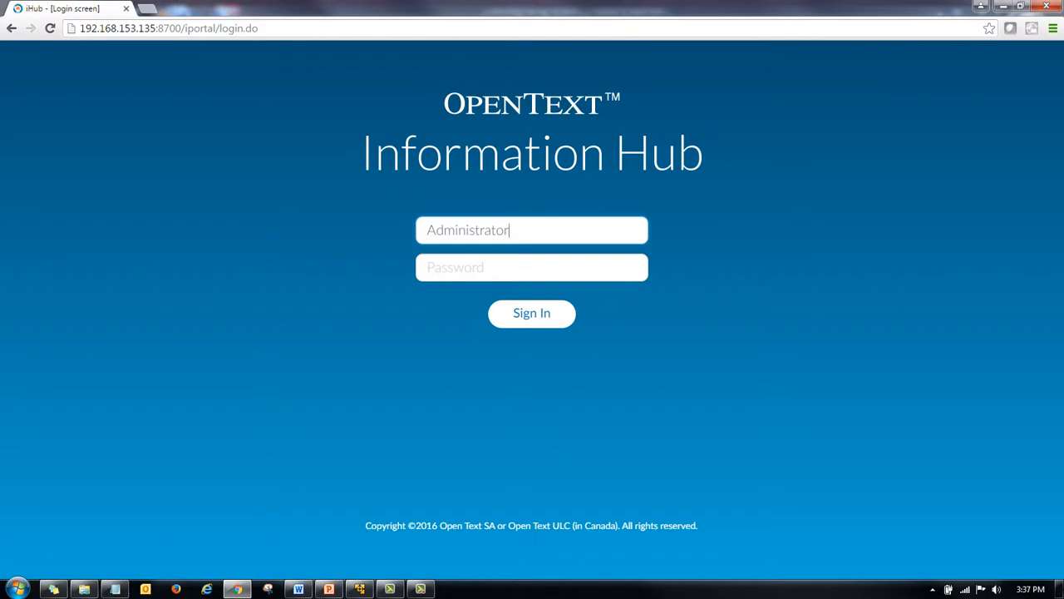
Sign in to Information Hub and start creating a new report.
key("Return")
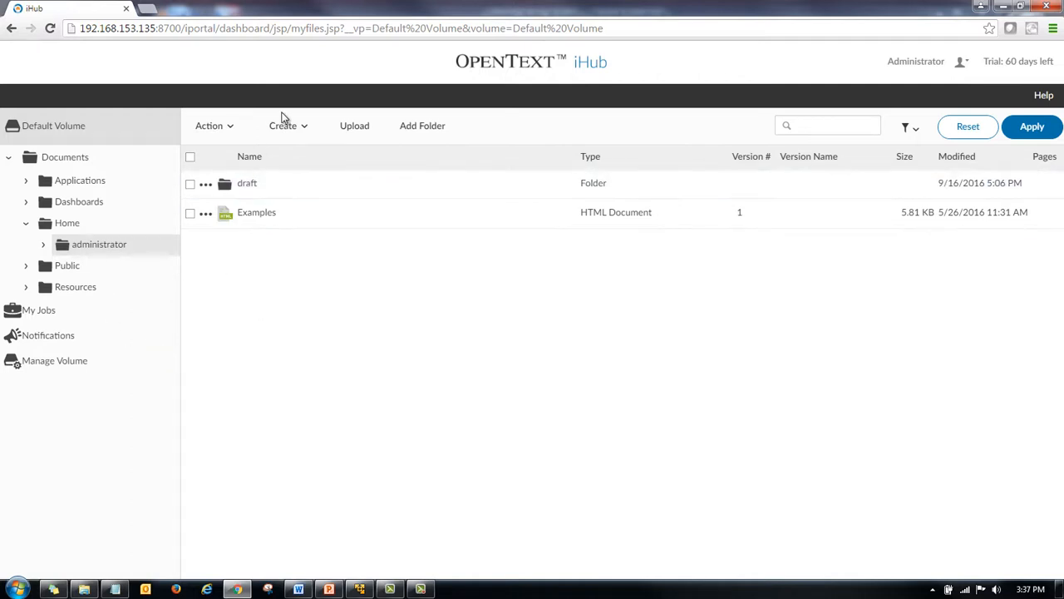
left_click(307, 130)
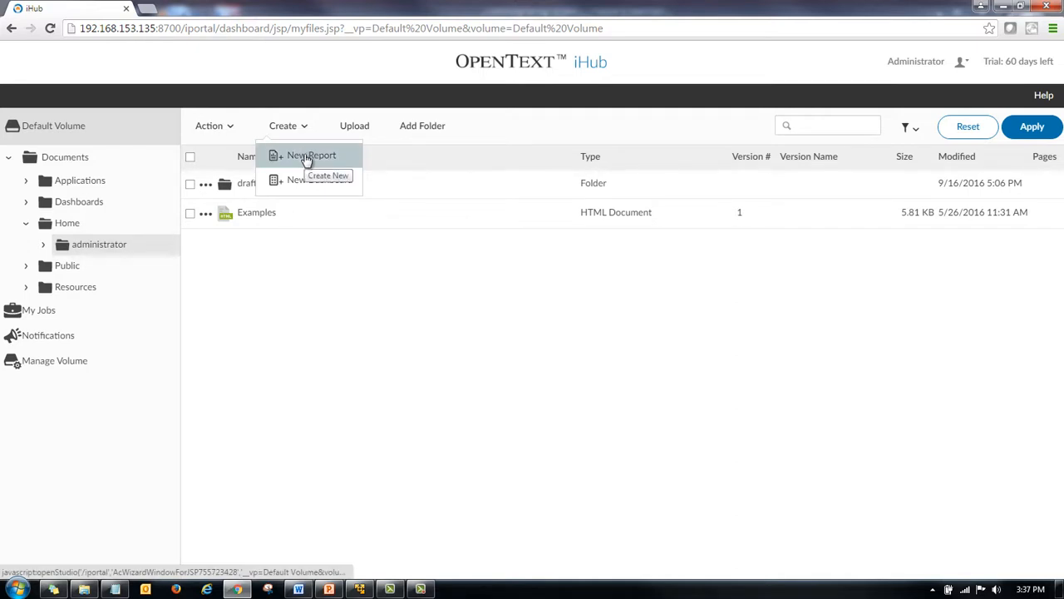
left_click(306, 158)
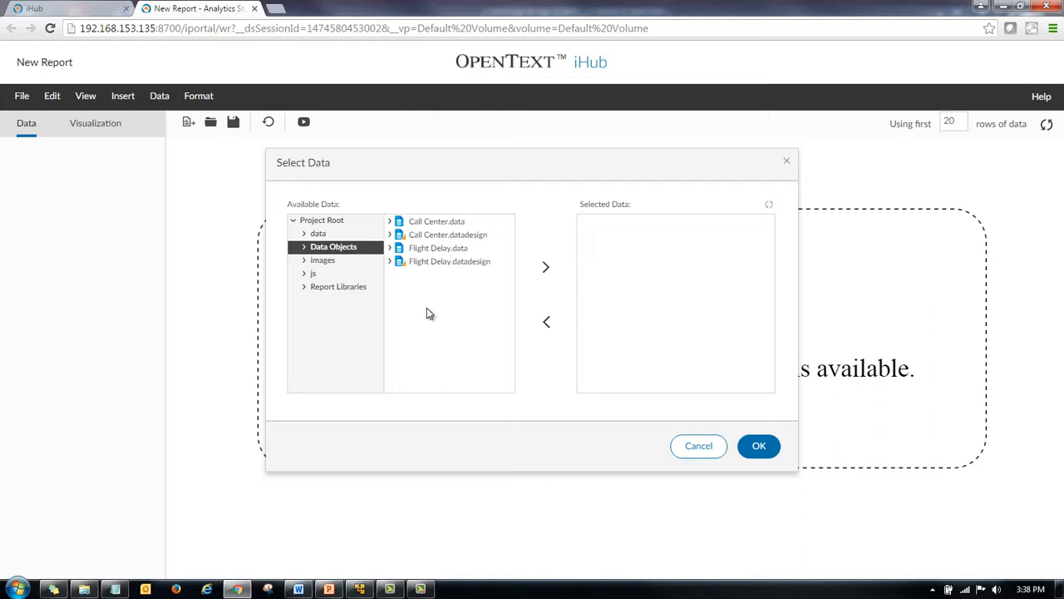
Choose Classic Models.data from the project root as the report's data source.
left_click(328, 221)
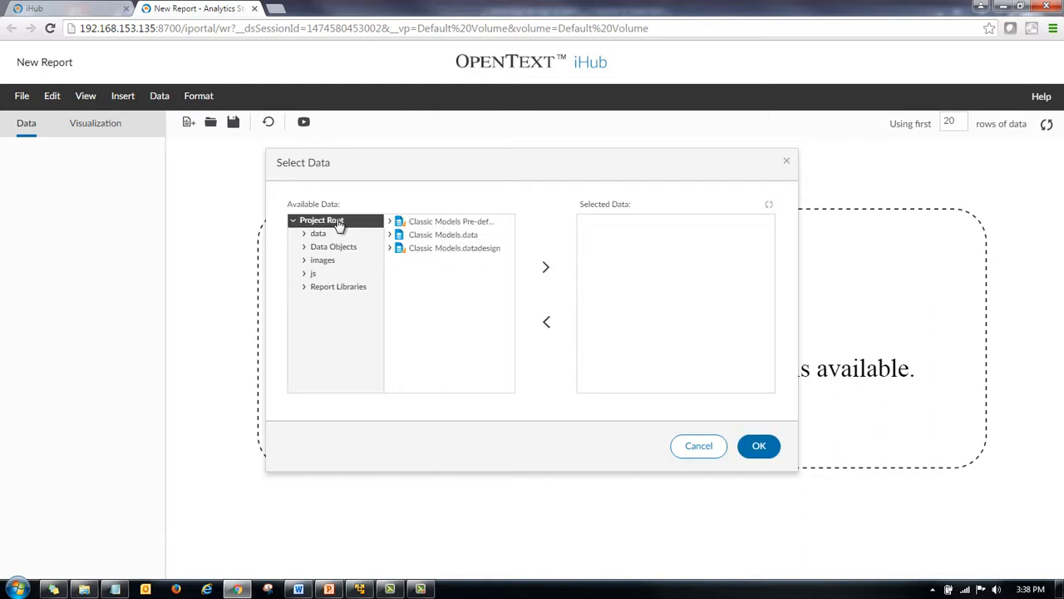
left_click(467, 235)
left_click(546, 267)
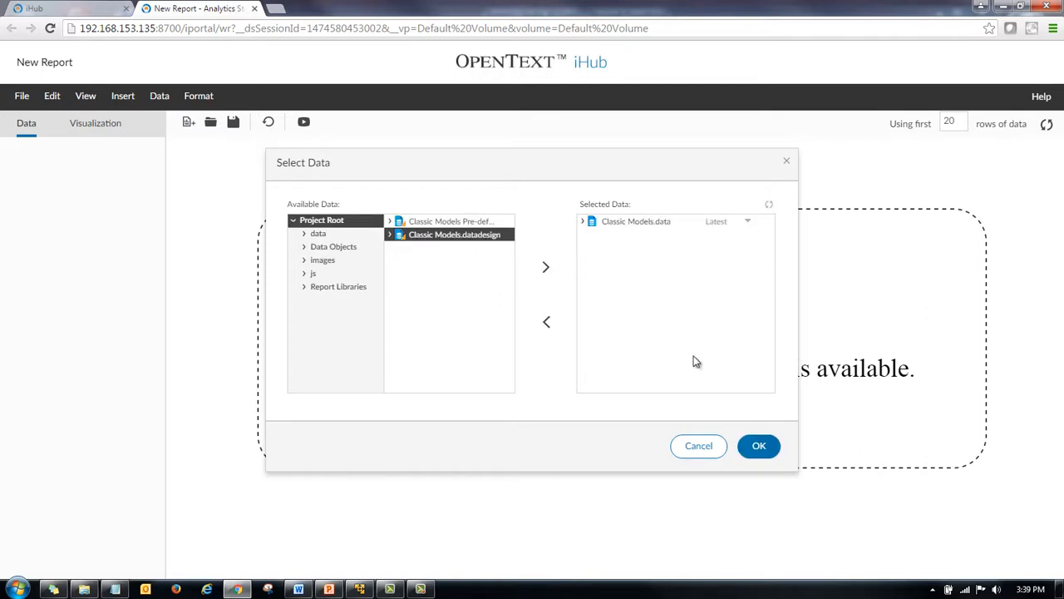
left_click(751, 449)
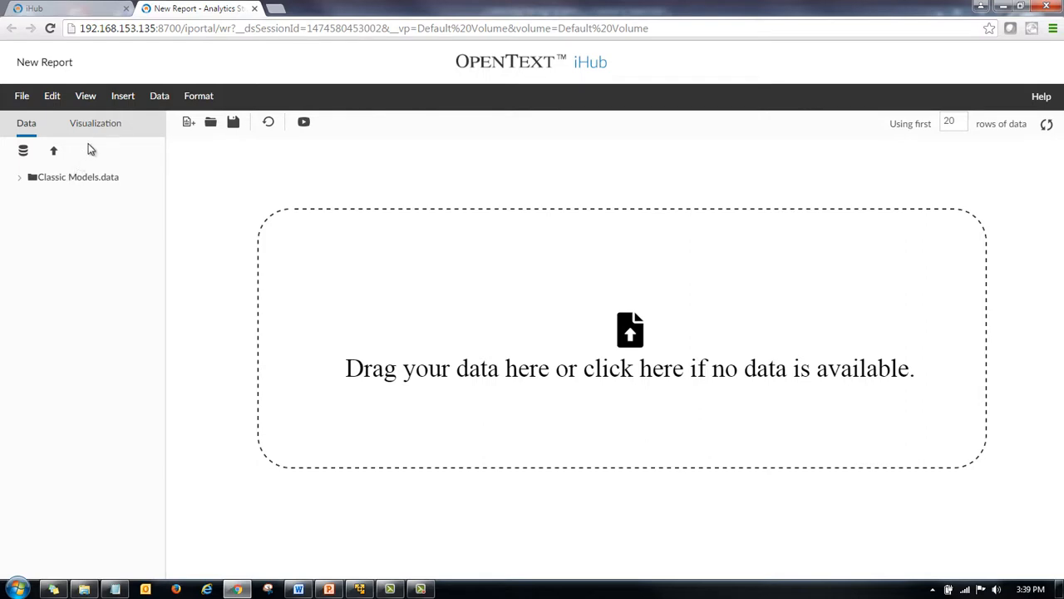
Place a table visualization on the report canvas and expand the Customers data in the Table Builder.
left_click(111, 129)
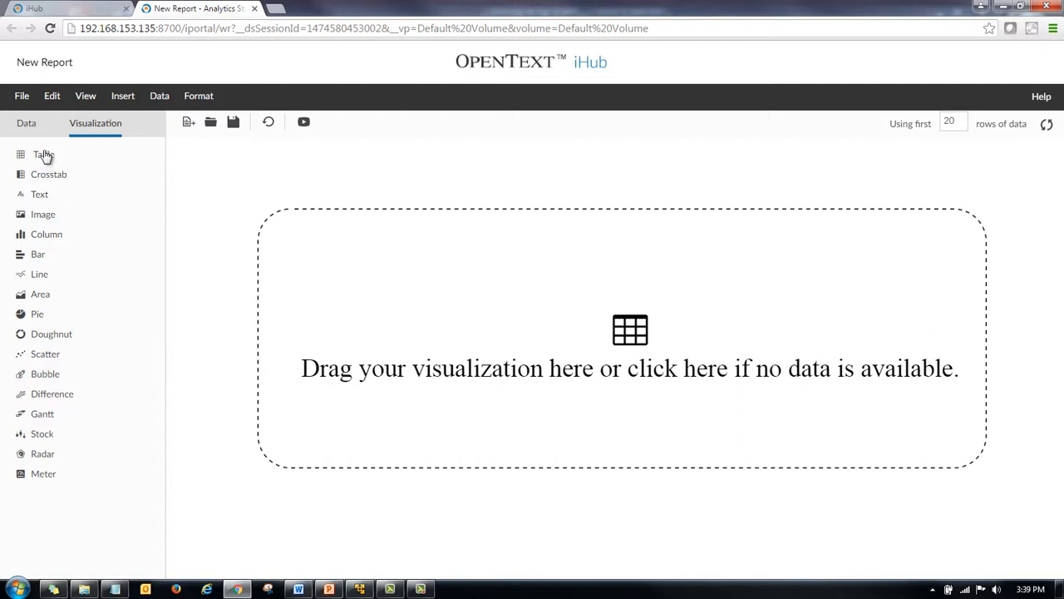
left_click_drag(43, 155, 492, 279)
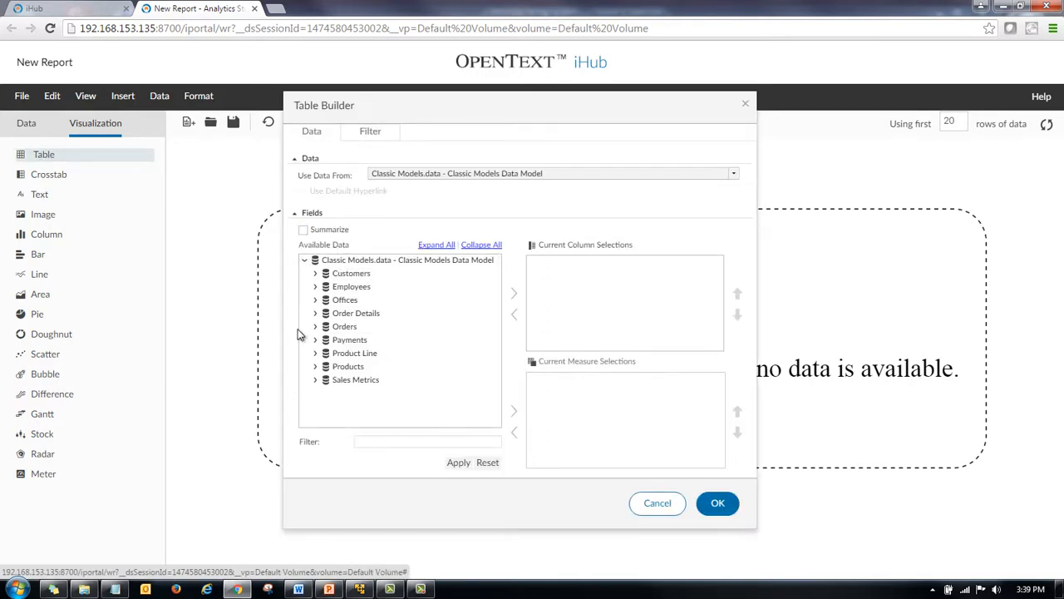
left_click(316, 274)
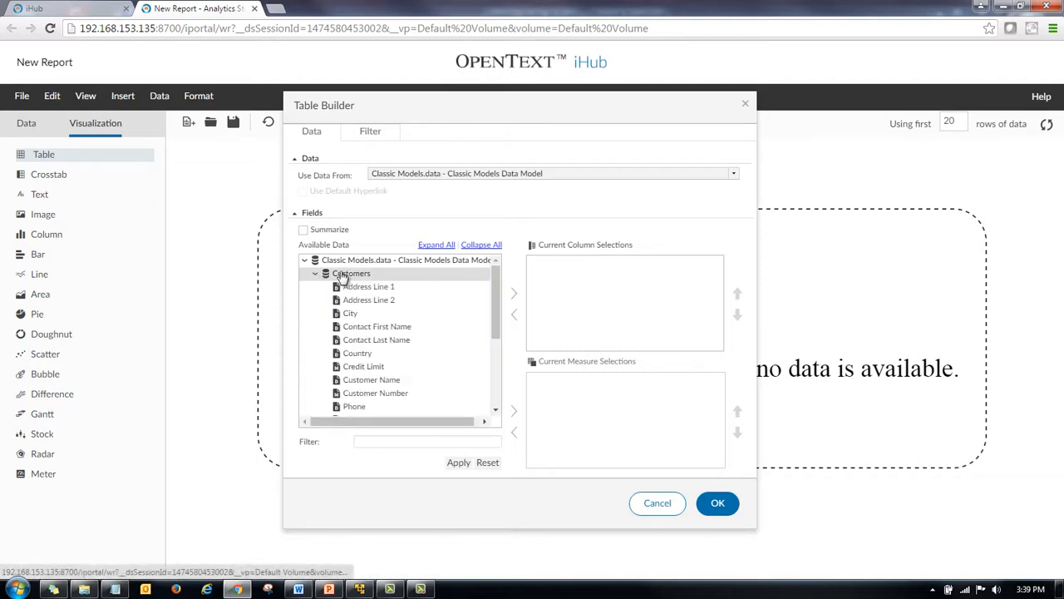
left_click(344, 274)
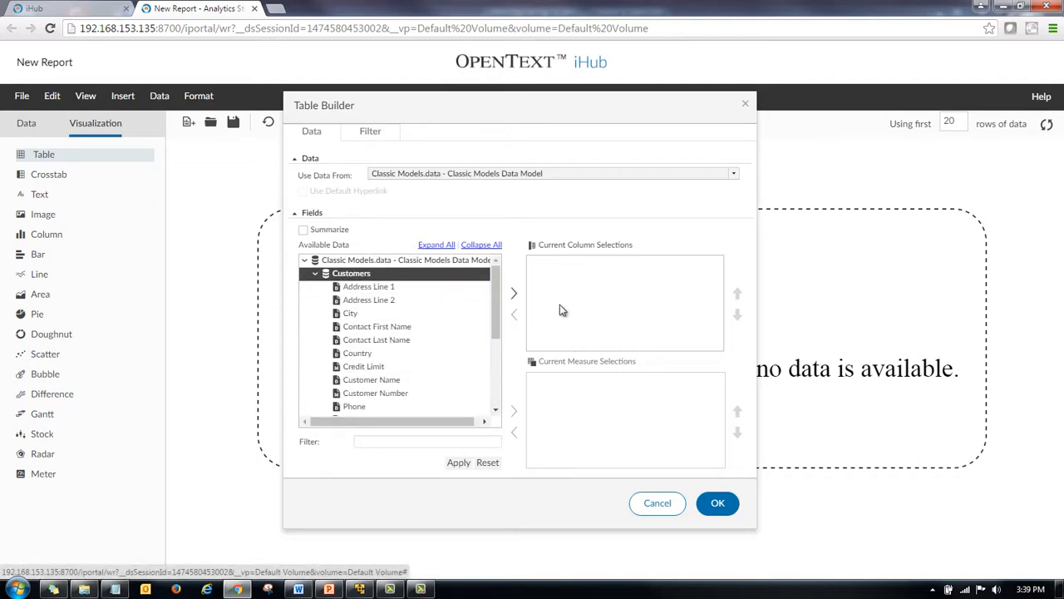
Select the Customer Name, Customer Number, Credit Limit, Contact First Name, Contact Last Name and Phone fields.
left_click_drag(496, 304, 499, 331)
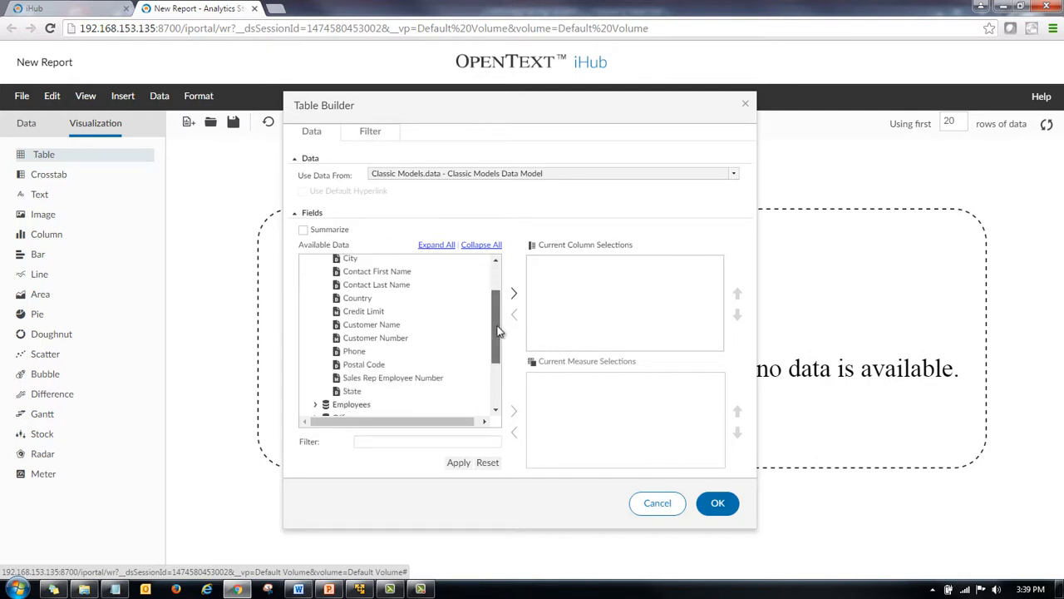
left_click(405, 331)
left_click(407, 339, "ctrl")
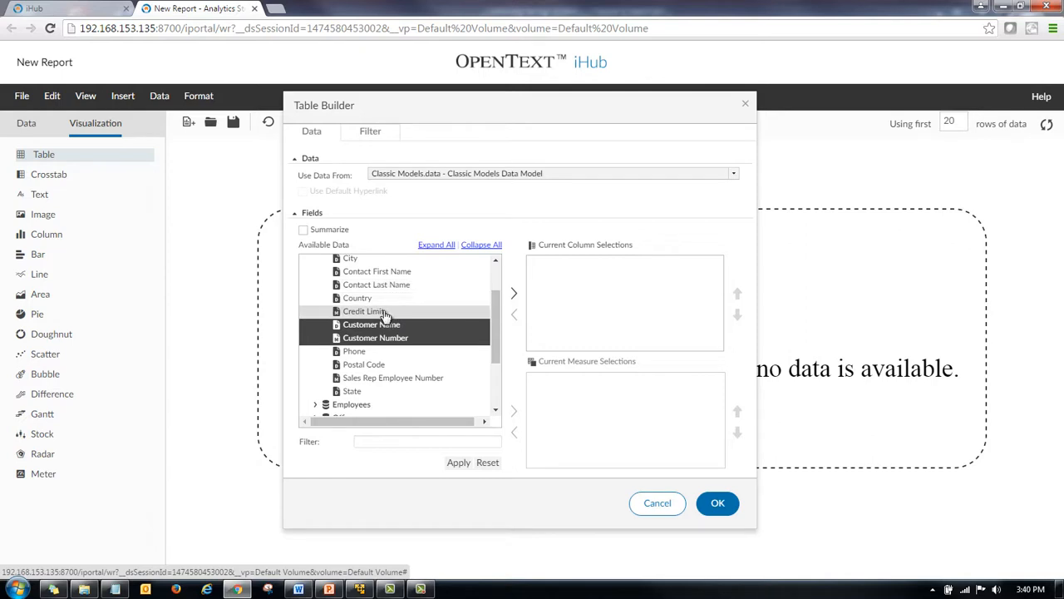
left_click(388, 312, "ctrl")
left_click(404, 272, "ctrl")
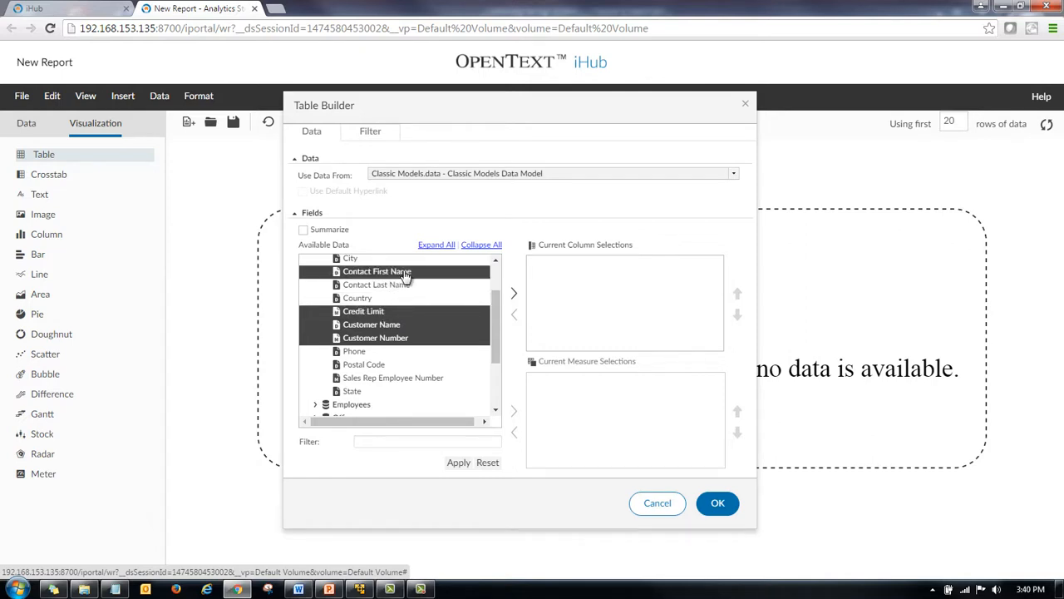
left_click(404, 286, "ctrl")
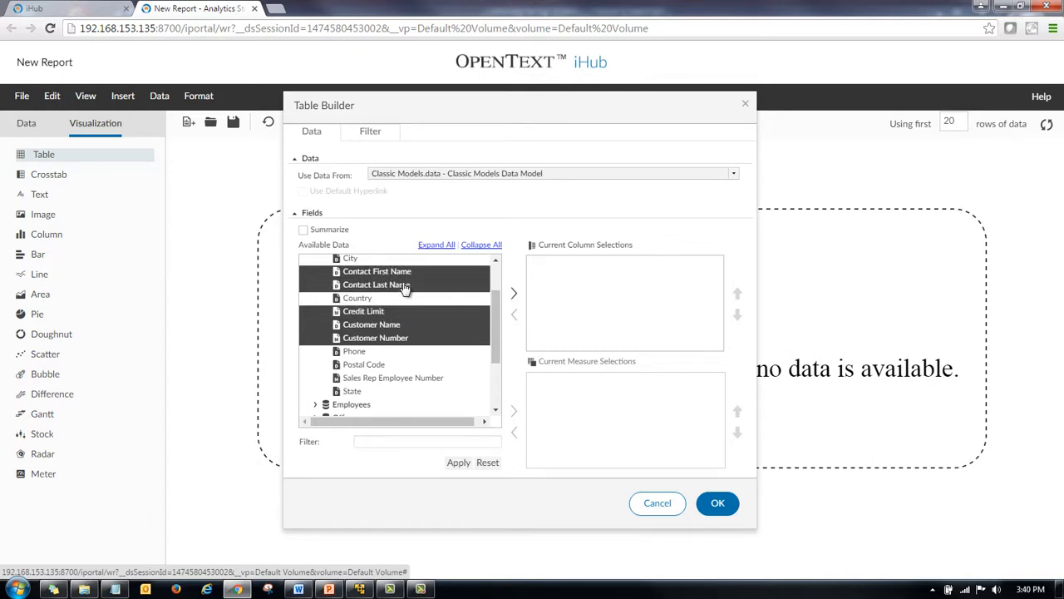
left_click(364, 352, "ctrl")
Also select Address Line 1, City, State and Postal Code, and add all selected fields as table columns.
left_click_drag(493, 319, 493, 307)
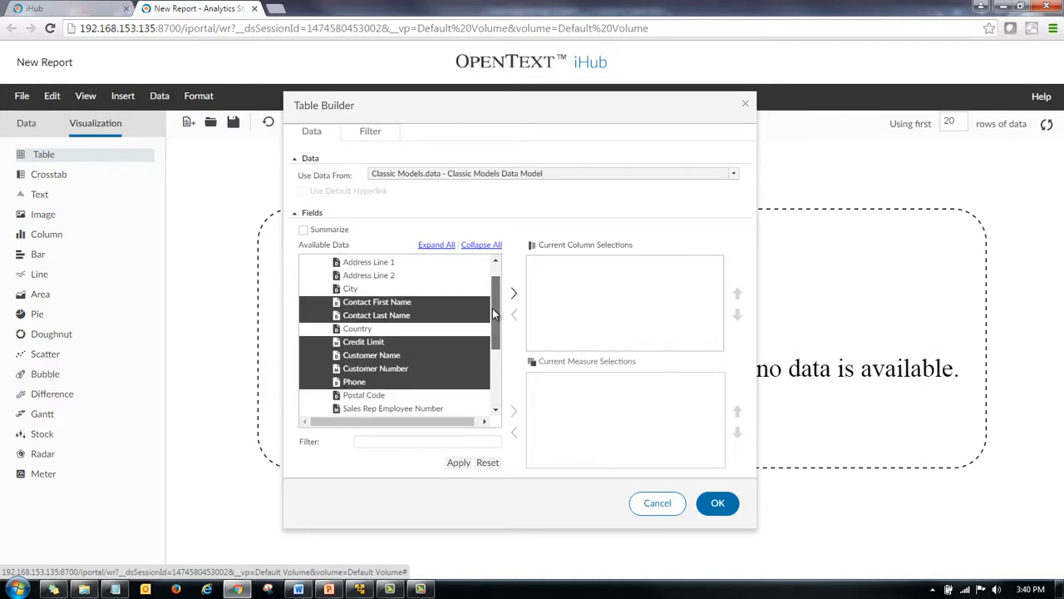
left_click(399, 266, "ctrl")
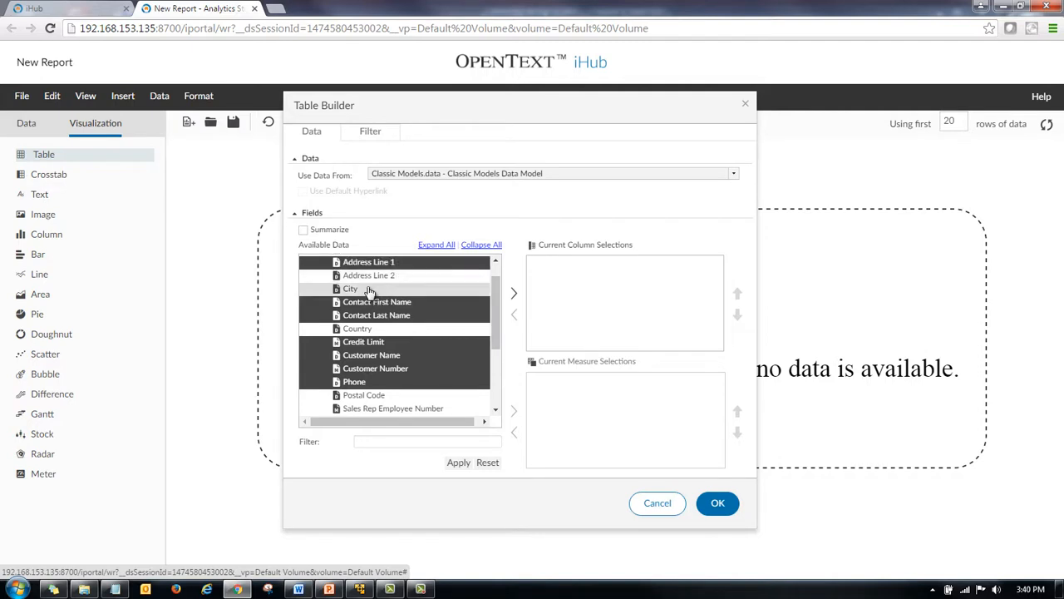
left_click(370, 290, "ctrl")
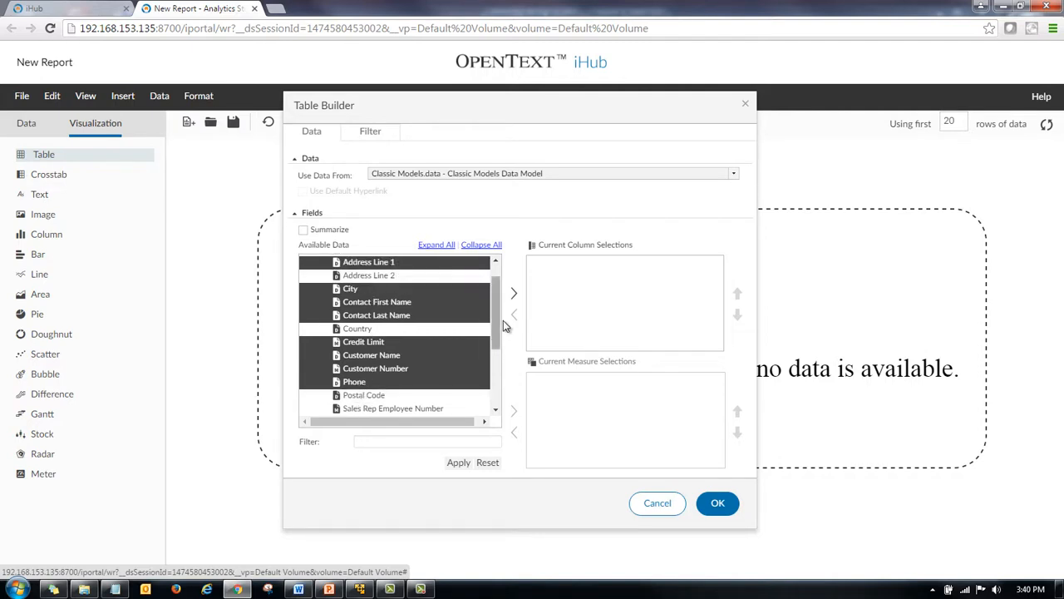
scroll(495, 342, "down", 2)
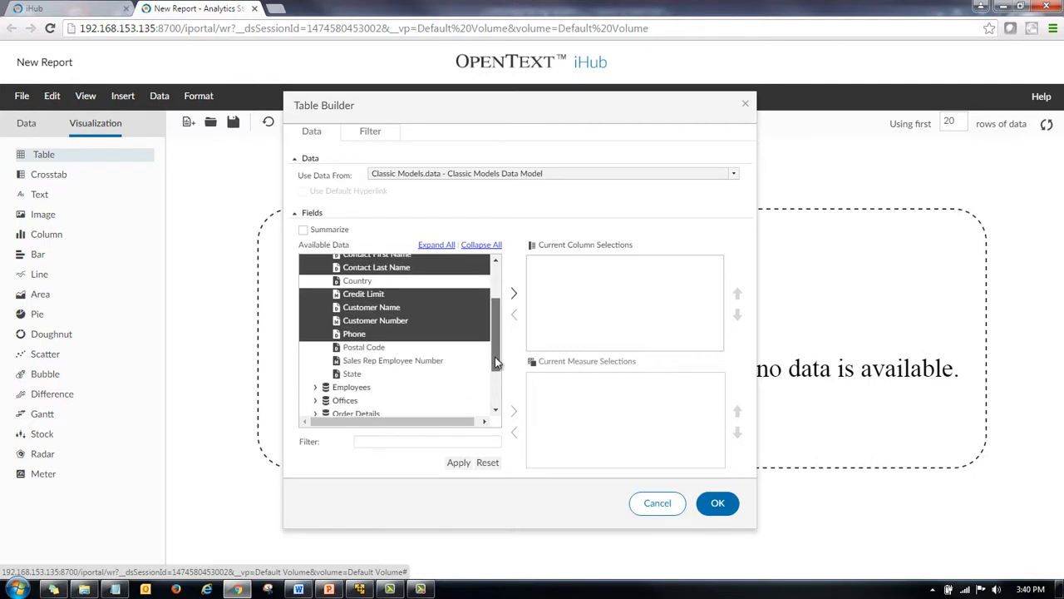
left_click(359, 378, "ctrl")
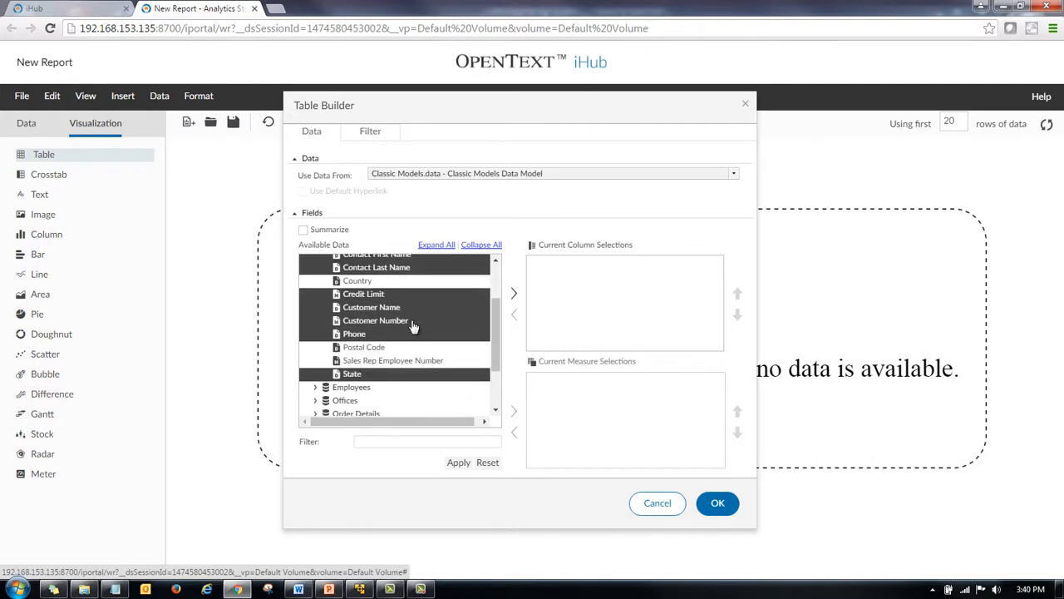
left_click(370, 348, "ctrl")
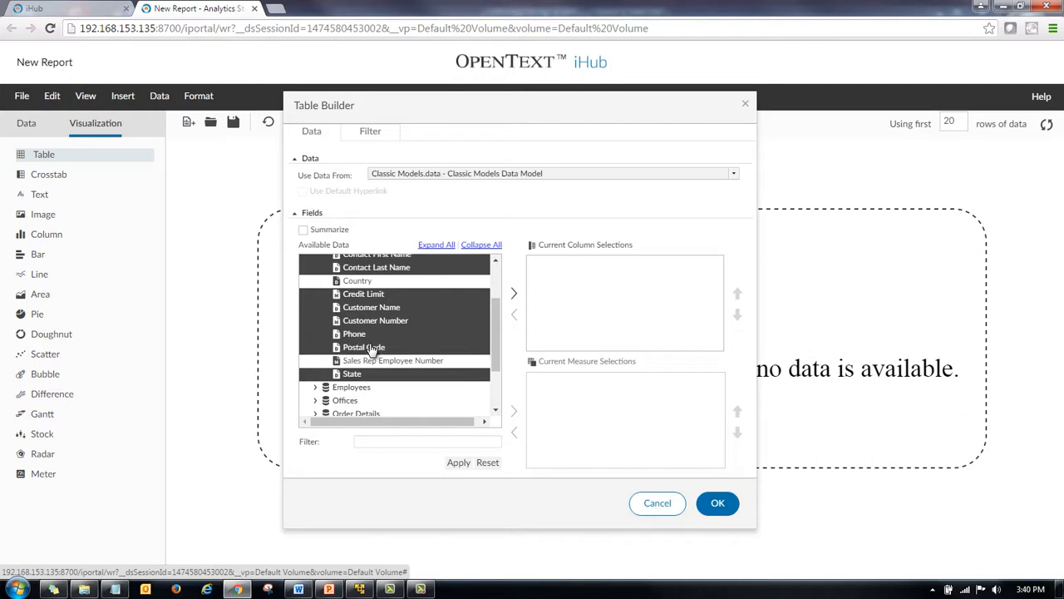
left_click(516, 295)
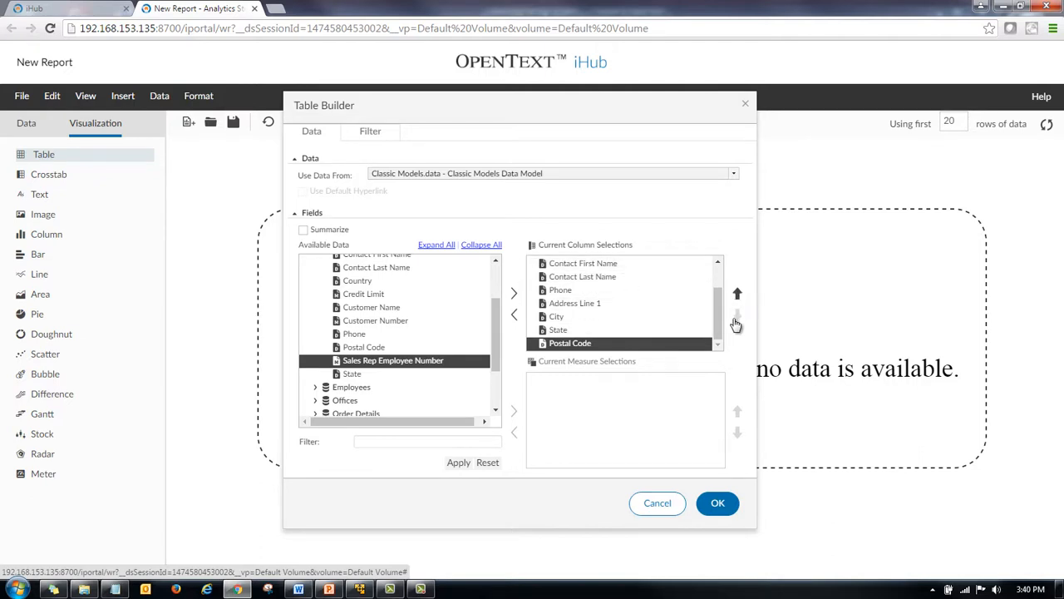
Start a new table filter that filters by Country.
left_click(620, 265)
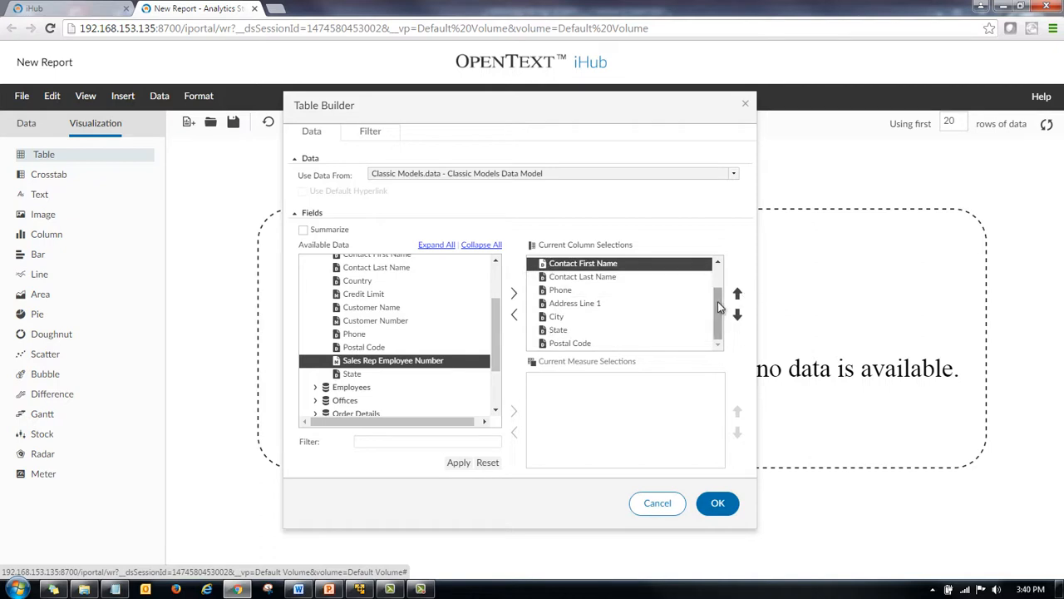
left_click_drag(717, 301, 720, 287)
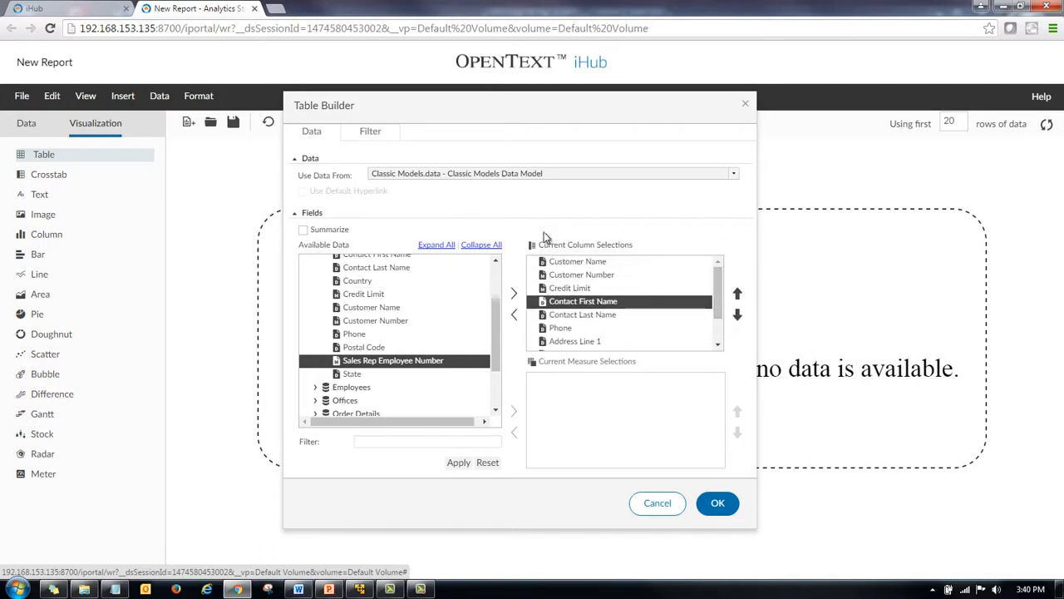
left_click(370, 133)
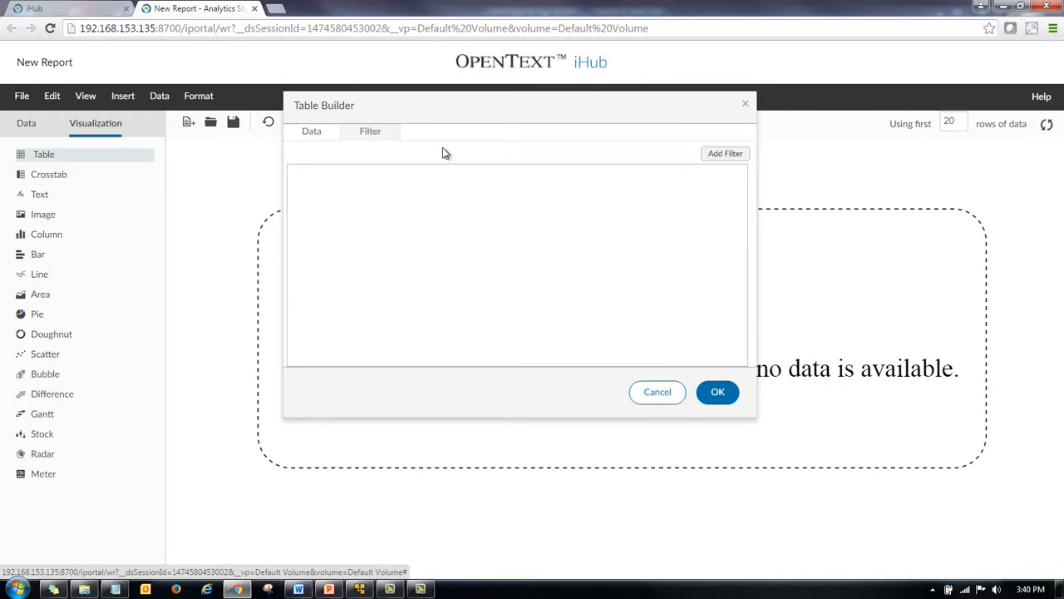
left_click(713, 156)
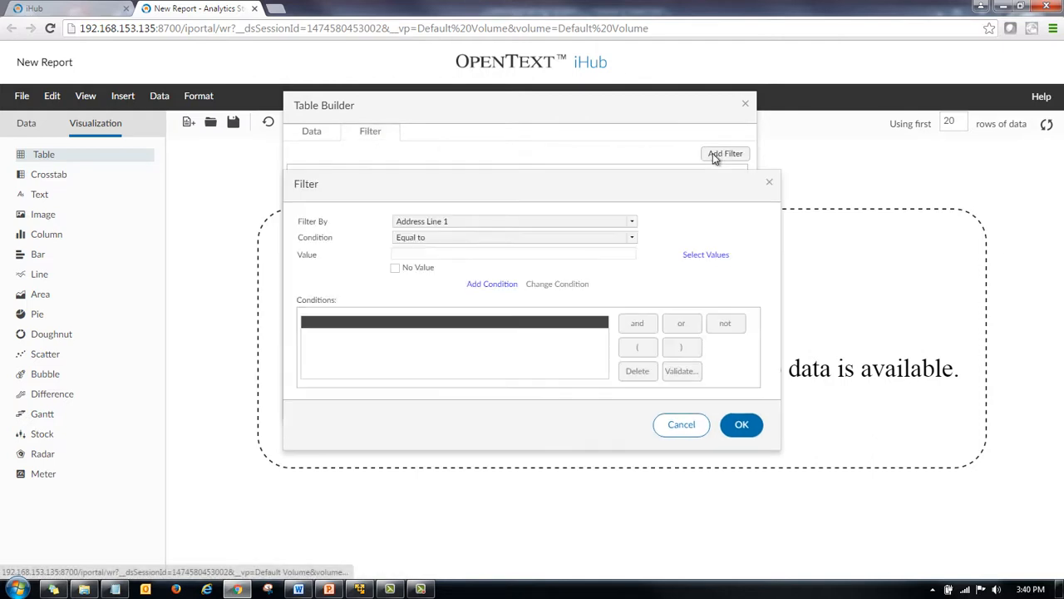
left_click(634, 225)
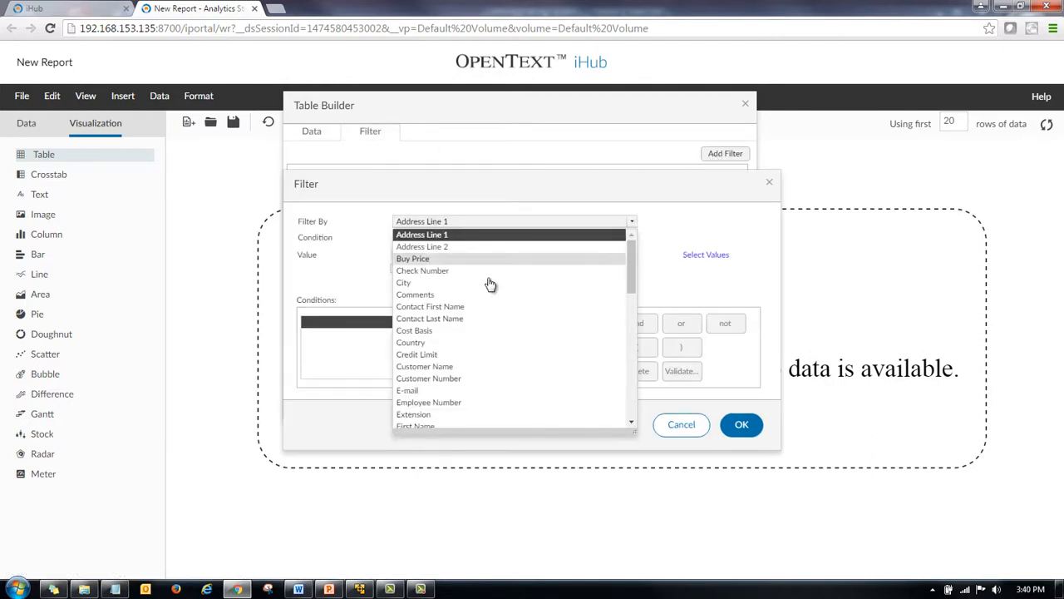
left_click(434, 344)
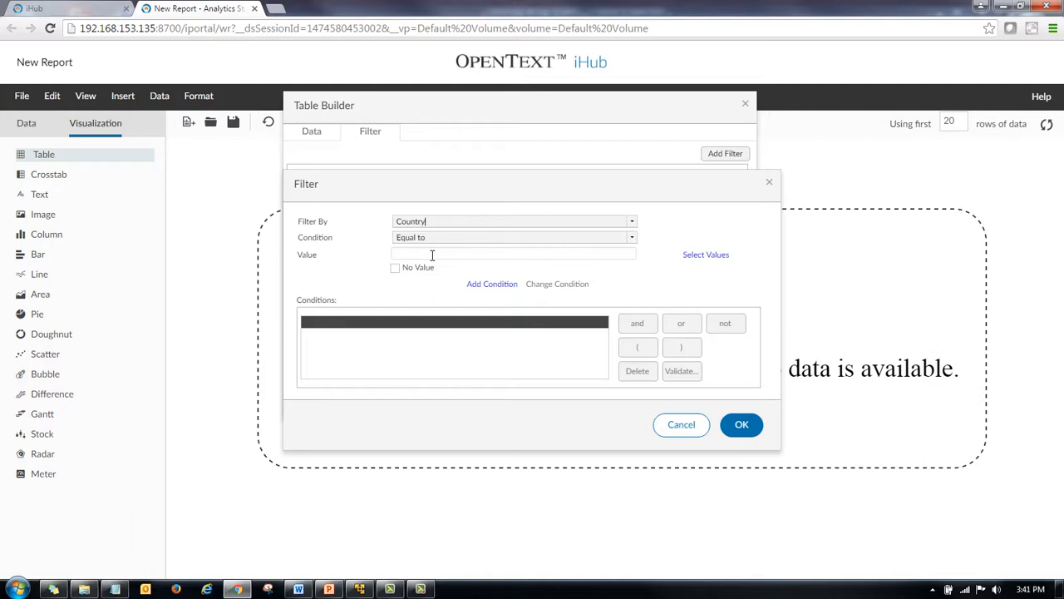
Pick USA from the list of country values as the filter value.
left_click(715, 256)
left_click_drag(627, 331, 631, 394)
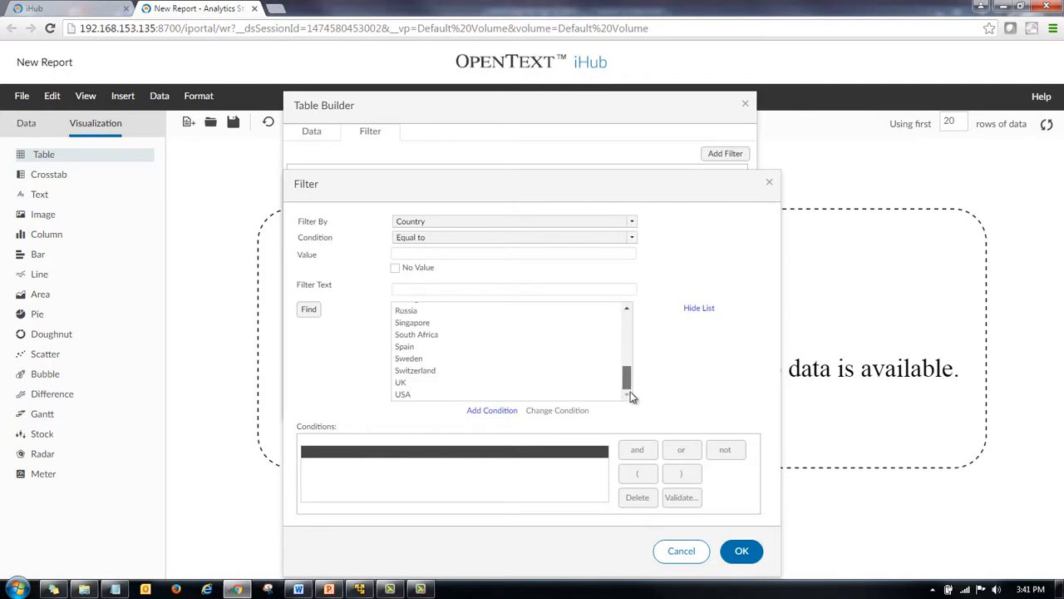
left_click(414, 396)
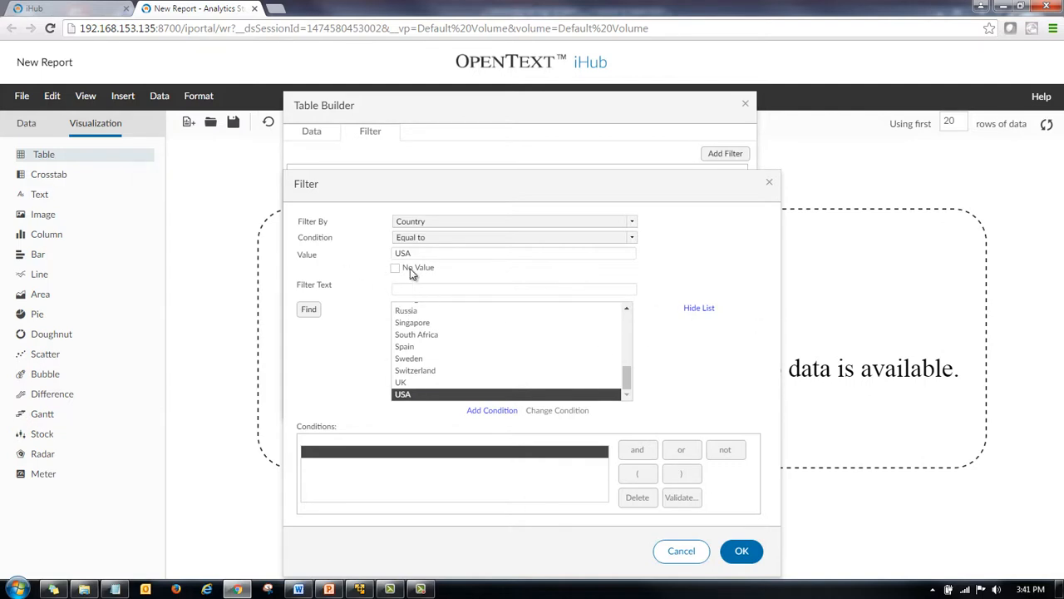
left_click(698, 307)
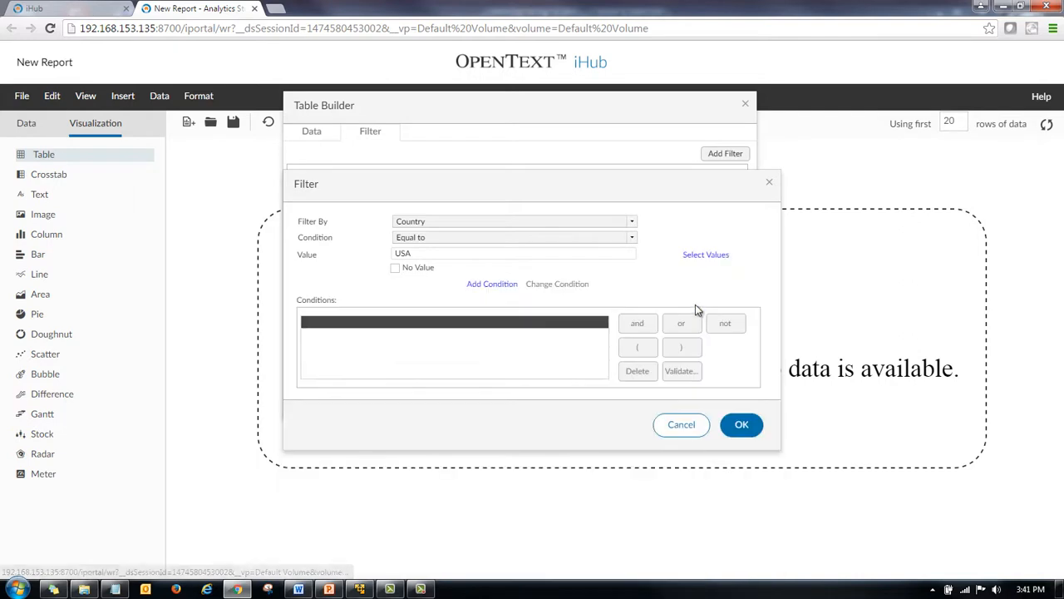
Add the Country = USA condition, validate its syntax, and confirm the filter.
left_click(492, 286)
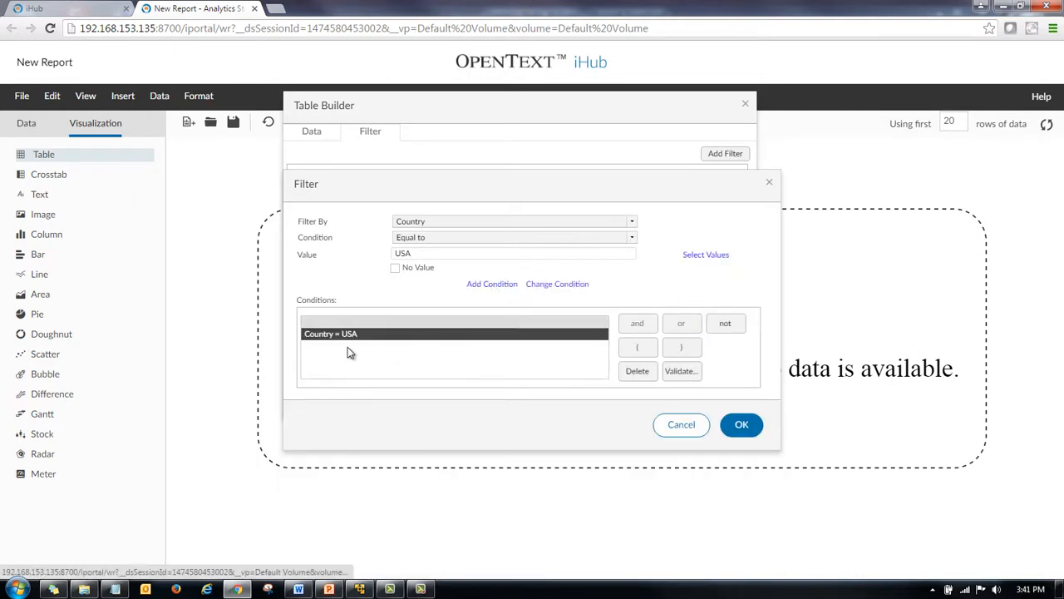
left_click(682, 372)
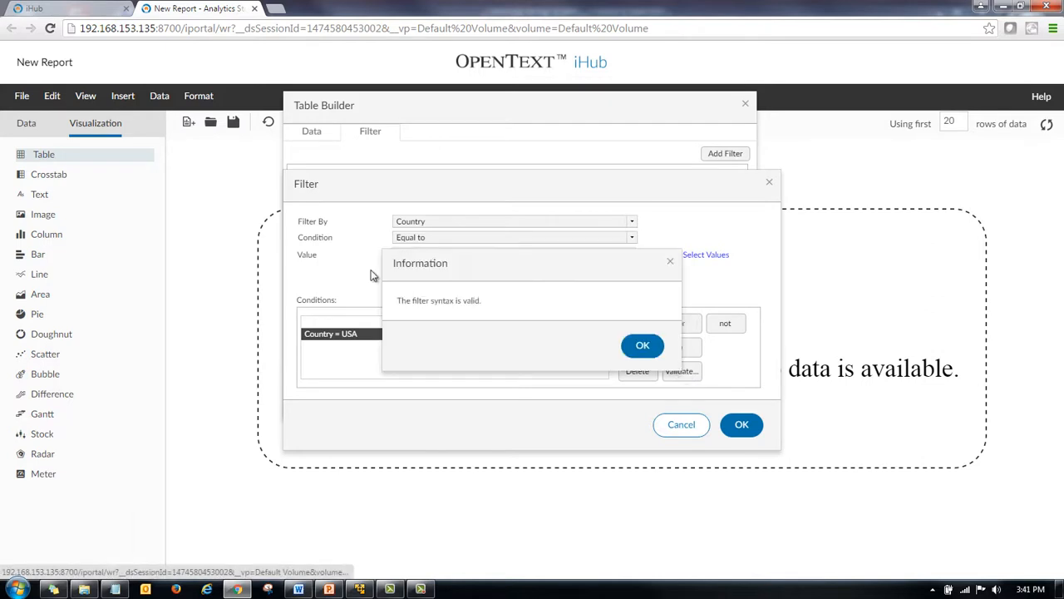
left_click(644, 346)
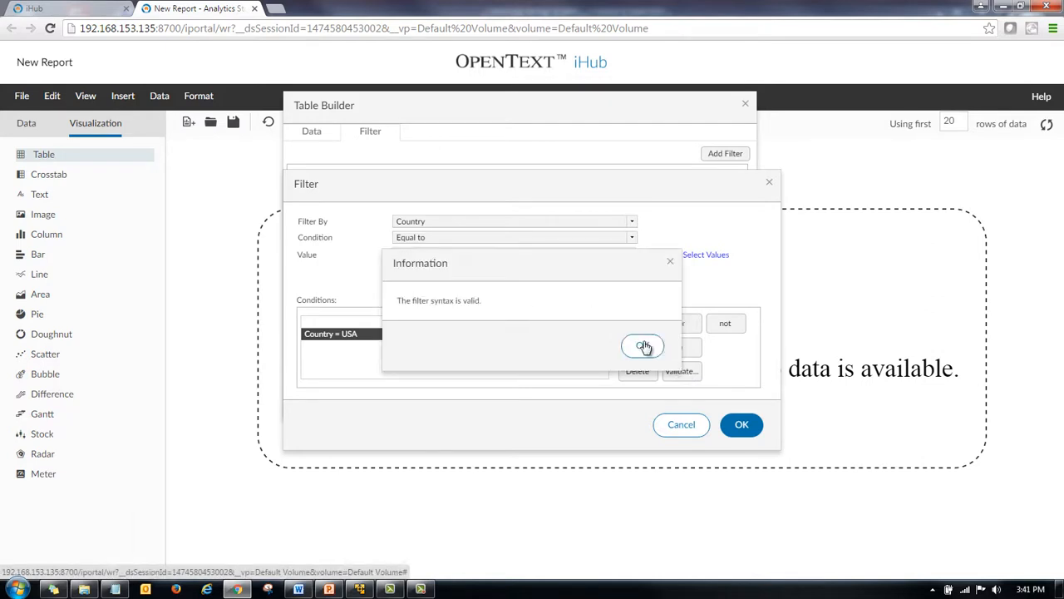
left_click(643, 346)
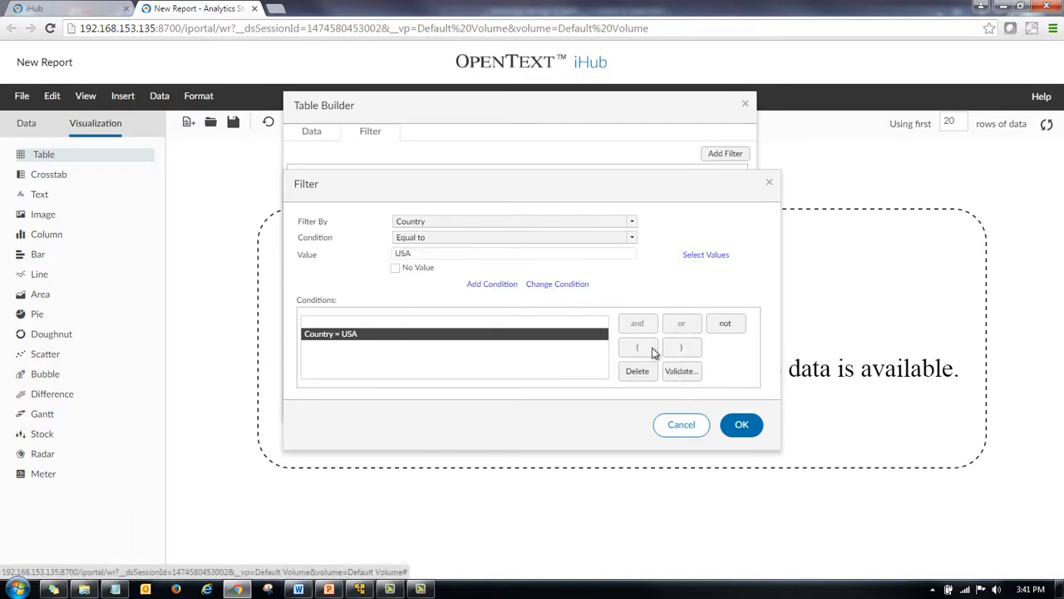
left_click(744, 425)
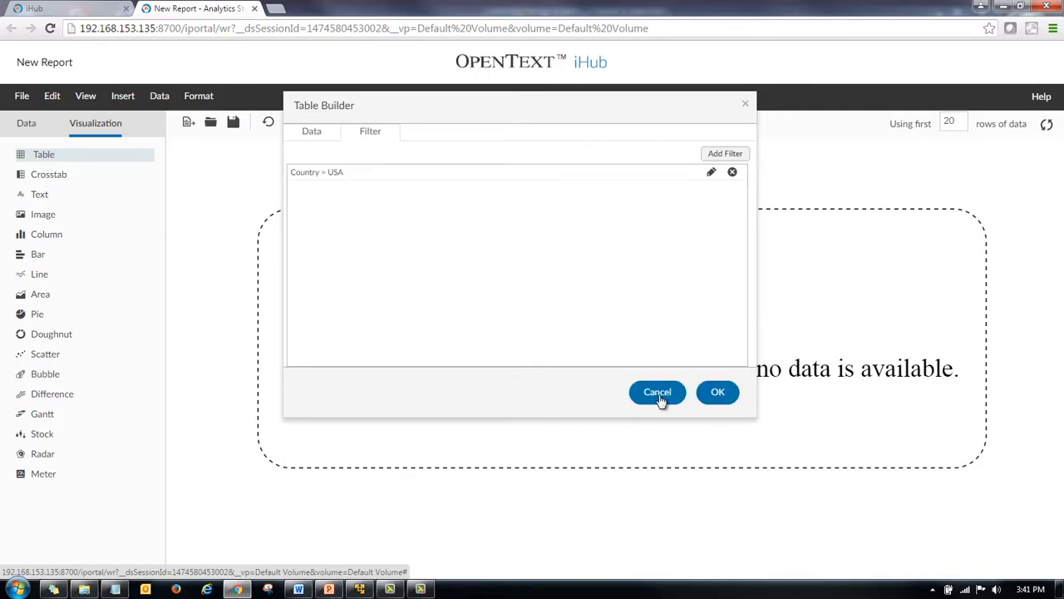
Insert the filtered table and format its Credit Limit column as Currency with the $ symbol.
left_click(730, 396)
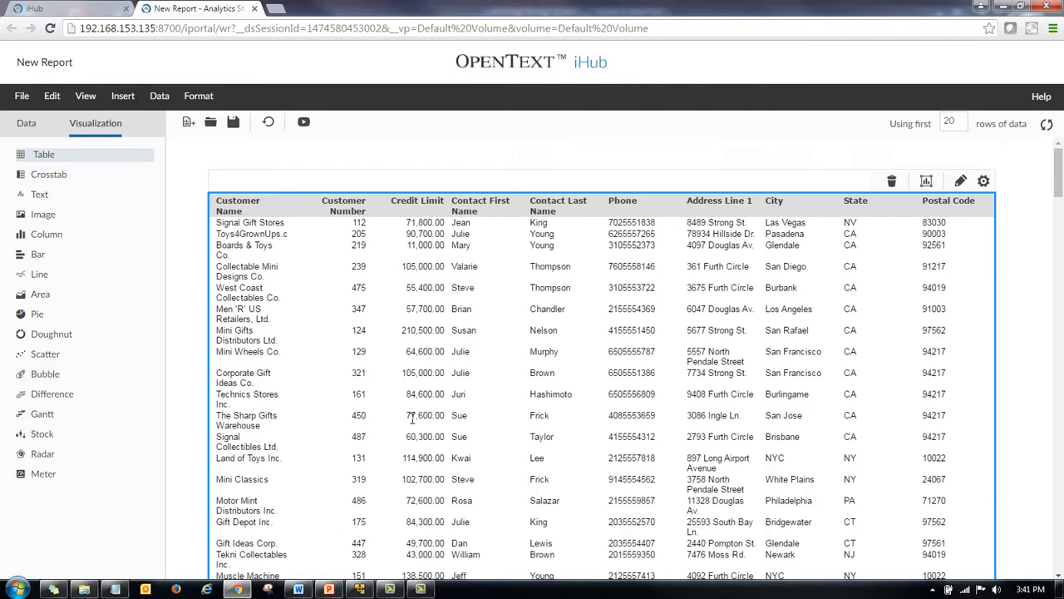
left_click(421, 214)
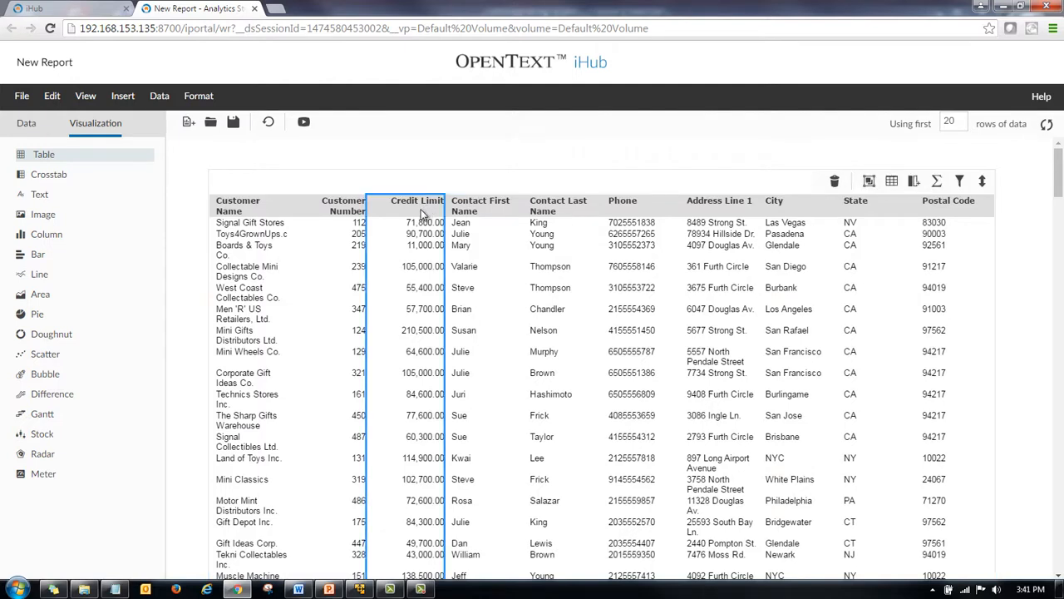
right_click(421, 214)
mouse_move(464, 401)
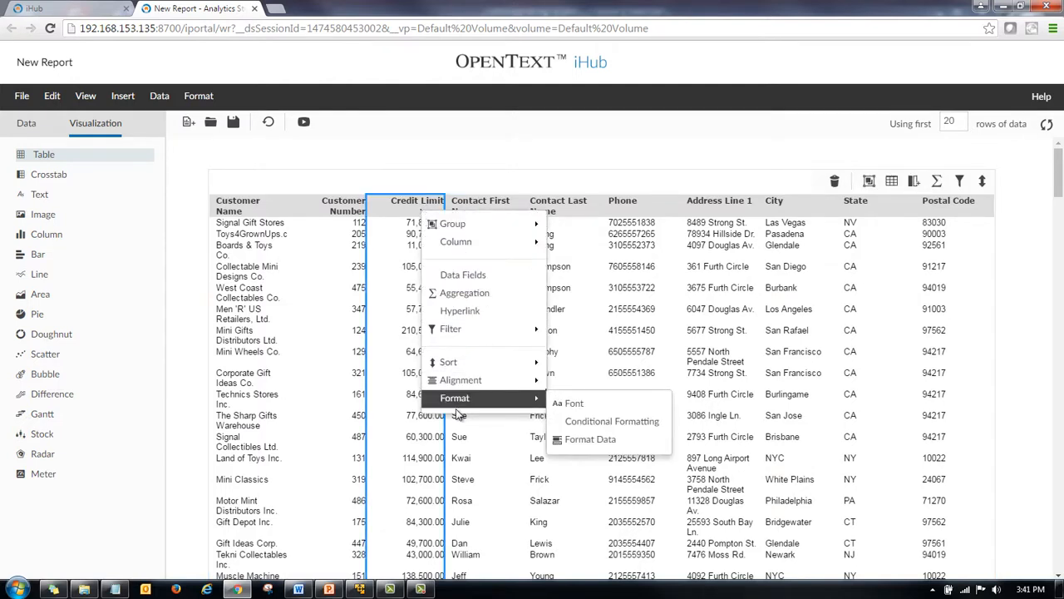
left_click(582, 440)
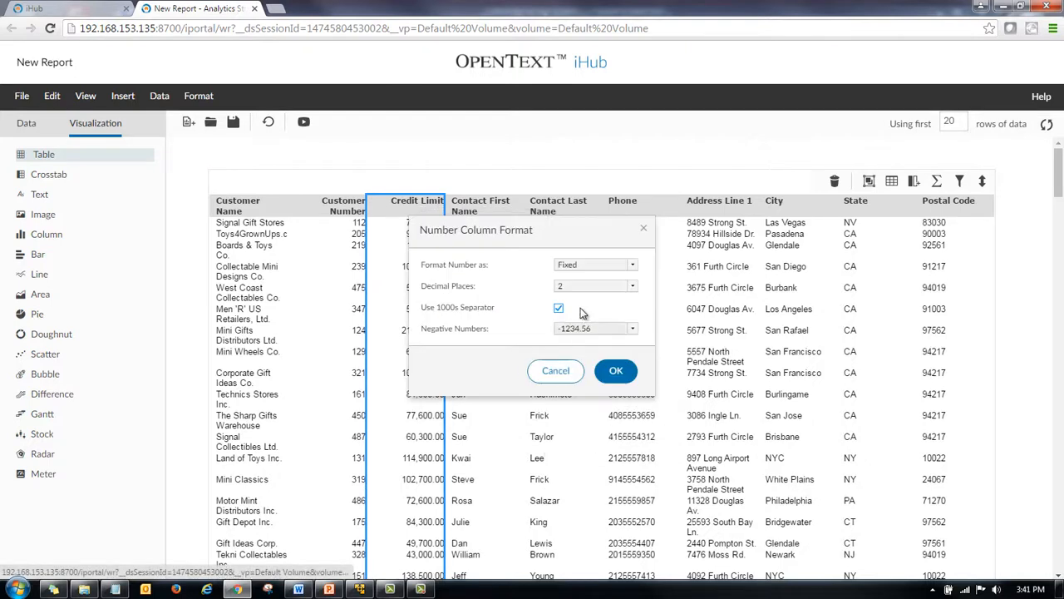
left_click(633, 266)
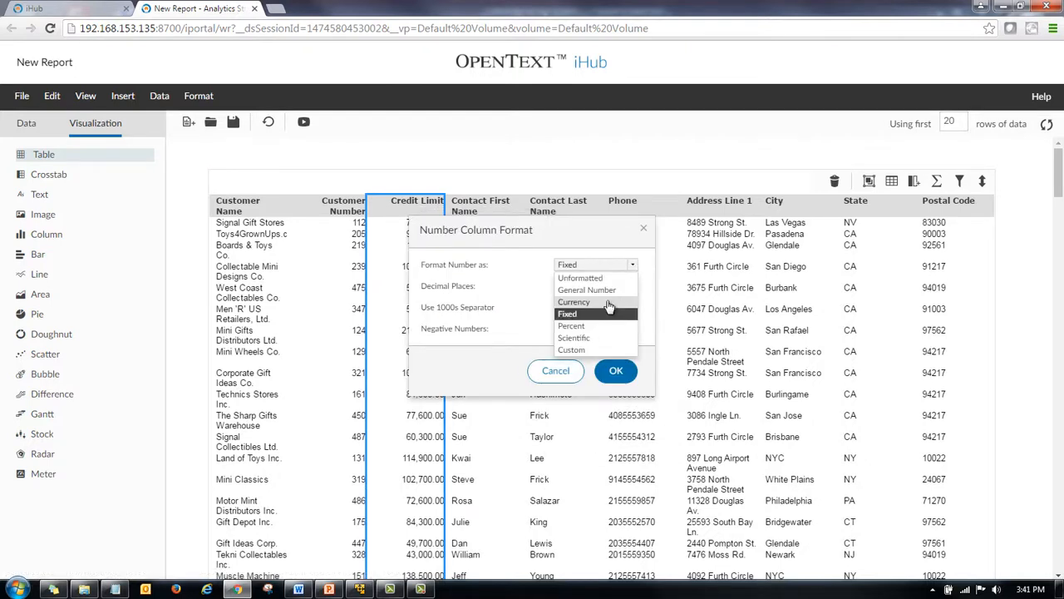
left_click(575, 302)
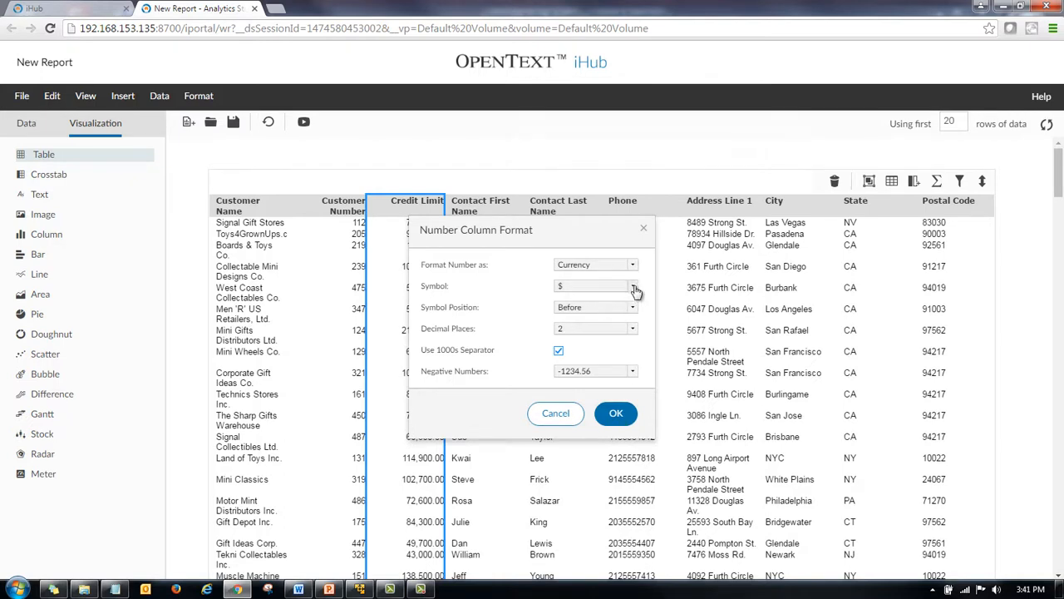
left_click(635, 288)
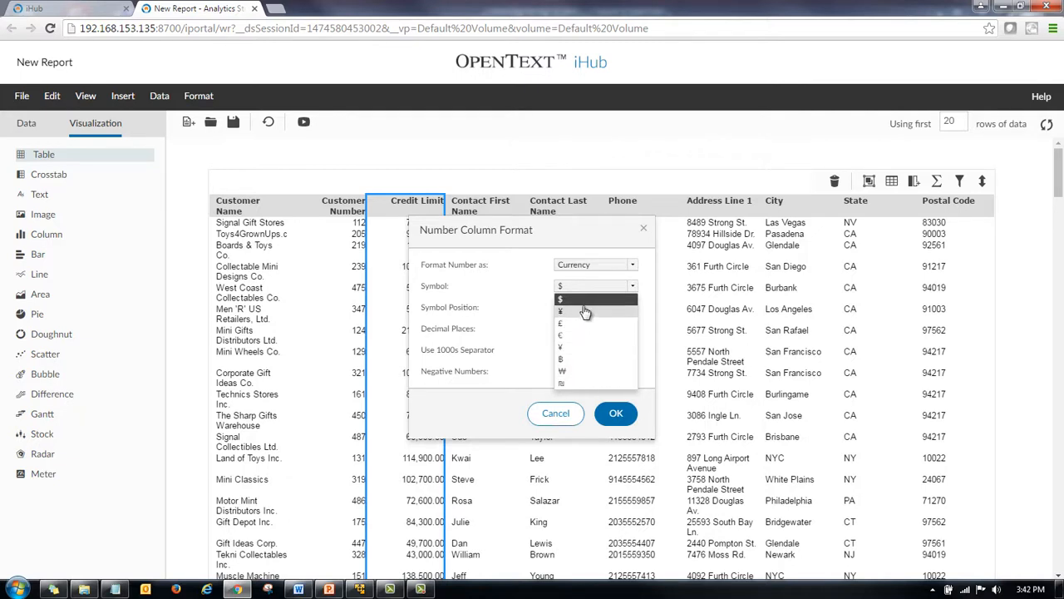
left_click(537, 289)
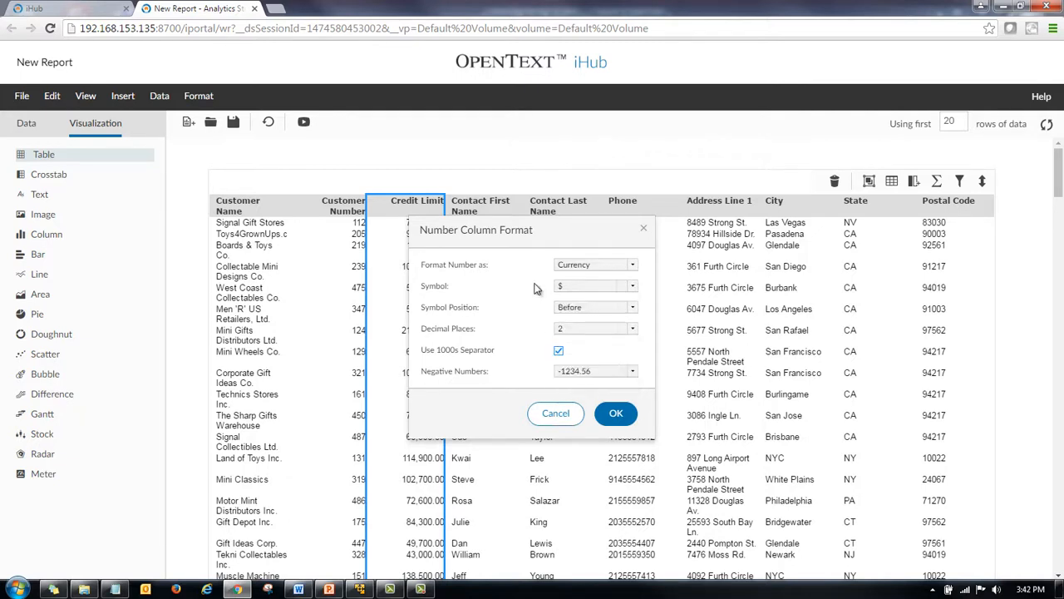
left_click(617, 414)
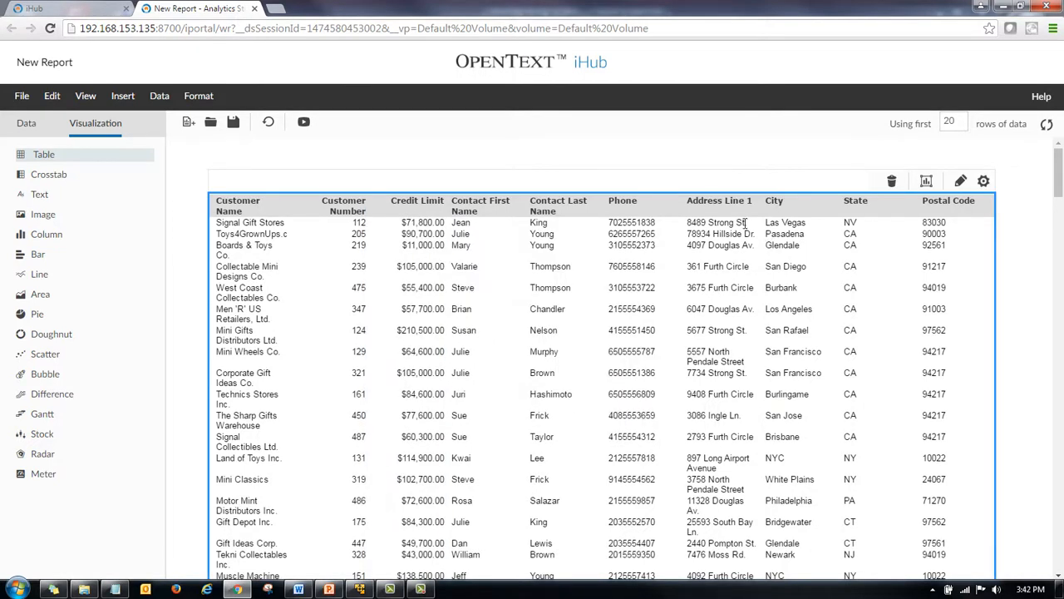
Apply the custom string format code (@@@)@@@-@@@@ to the Phone column.
left_click(629, 213)
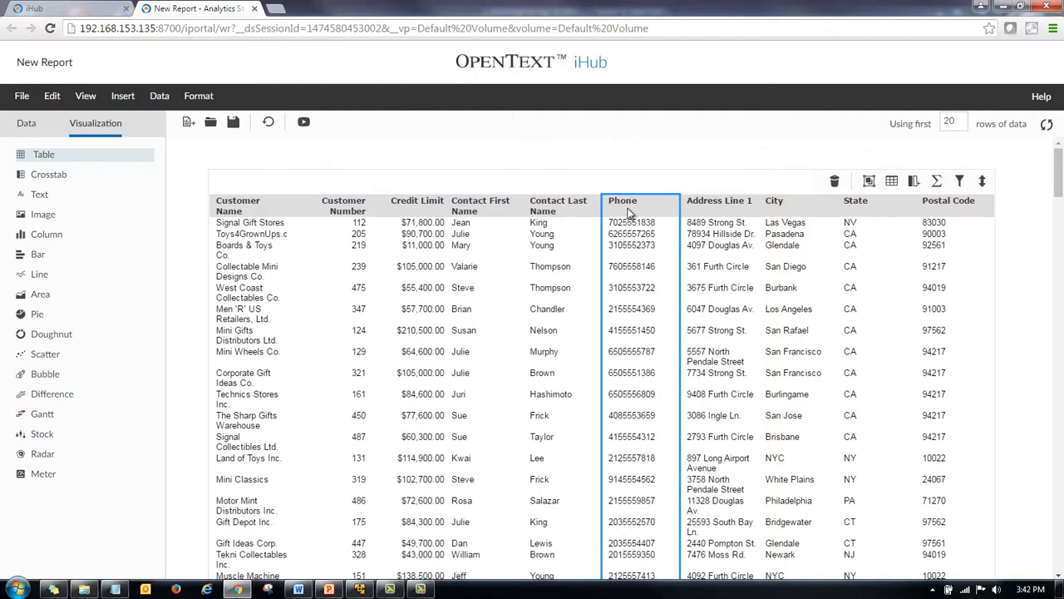
right_click(628, 214)
mouse_move(665, 398)
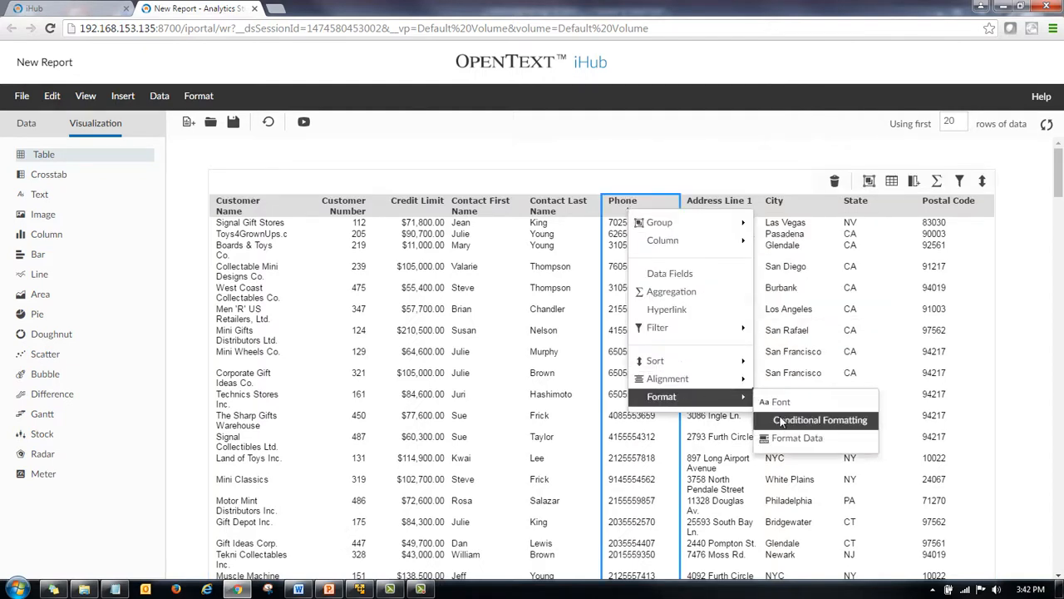
left_click(848, 435)
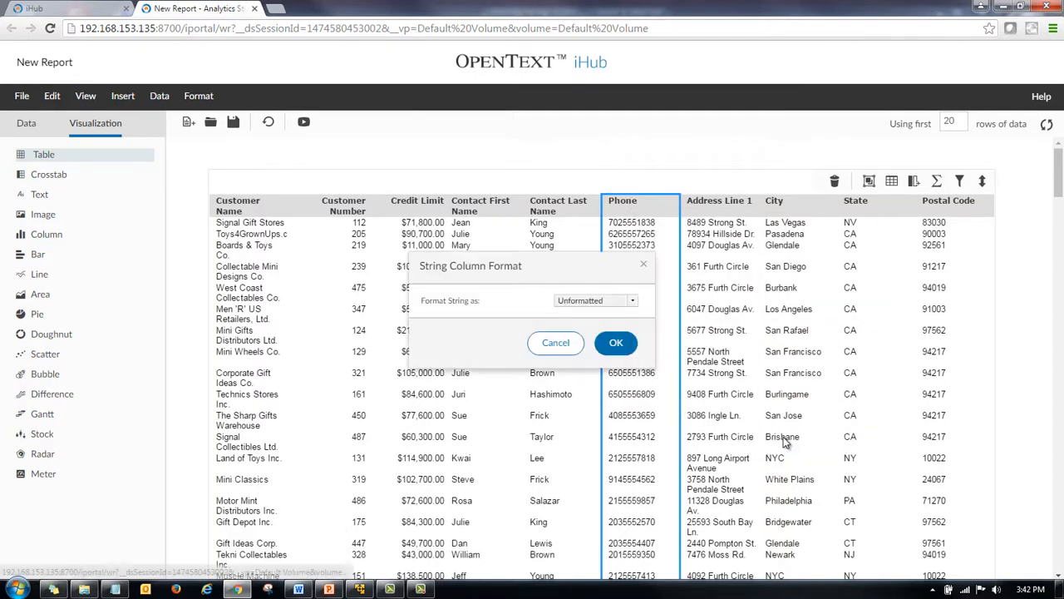
left_click(633, 302)
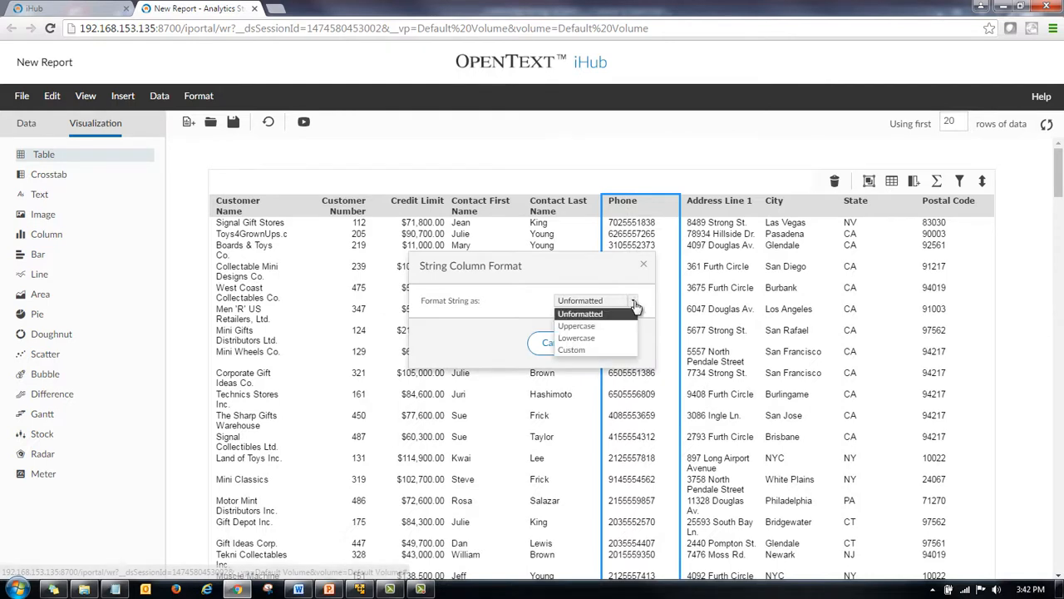
left_click(596, 350)
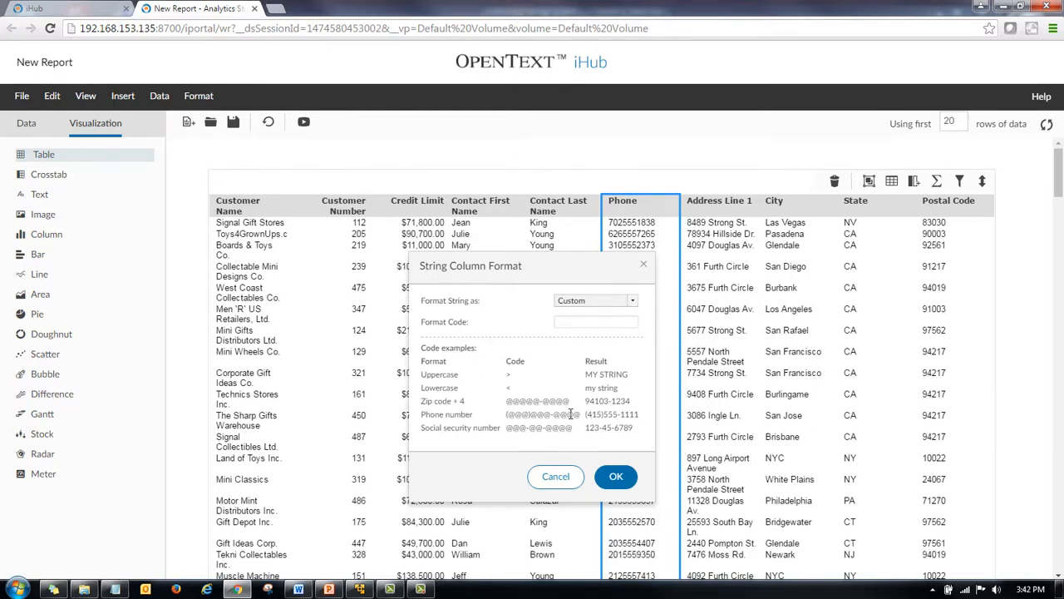
left_click_drag(580, 416, 504, 416)
key("ctrl+c")
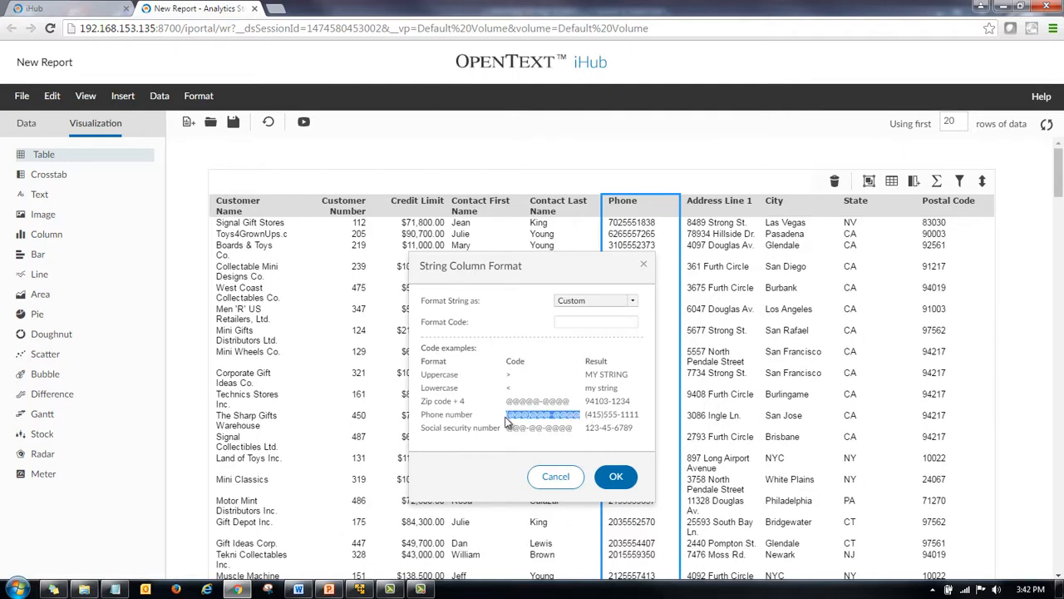
left_click(580, 322)
key("ctrl+v")
left_click_drag(562, 324, 549, 328)
key("BackSpace")
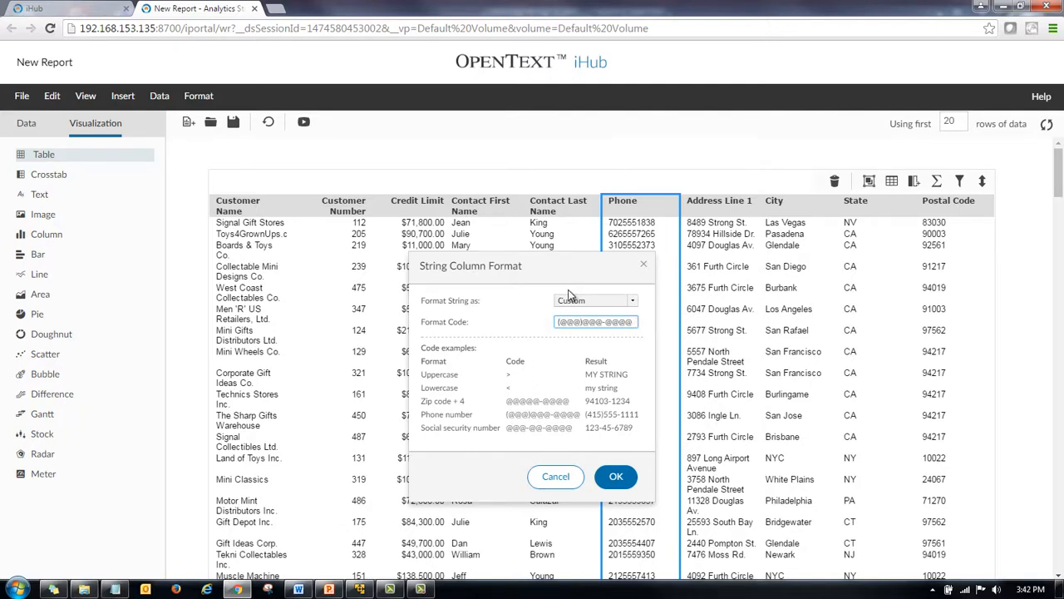
left_click(616, 477)
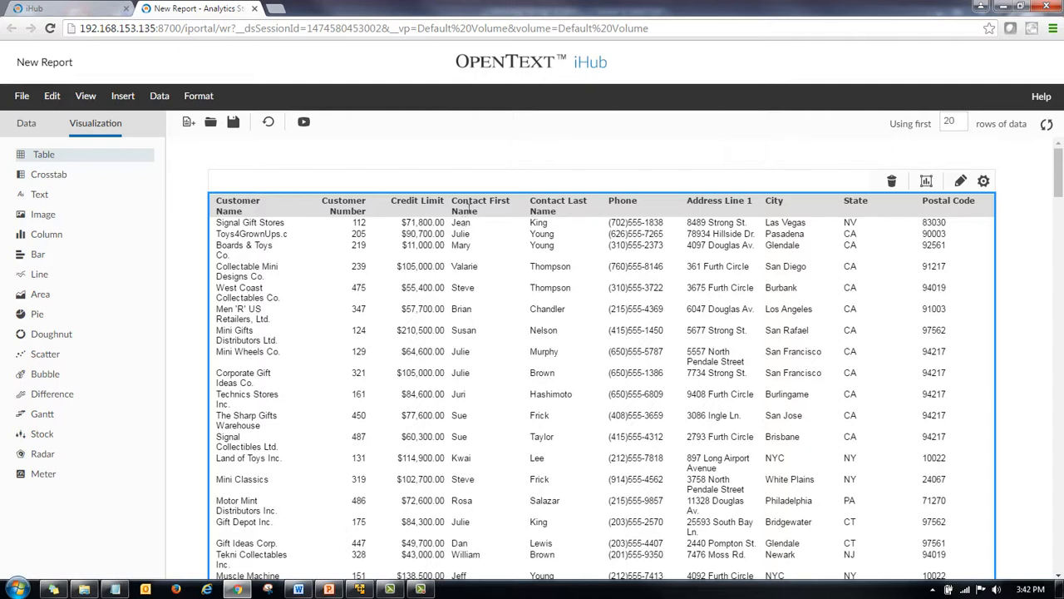
Add a new computed column labelled Contact next to the Contact First Name column.
left_click(468, 204)
right_click(469, 208)
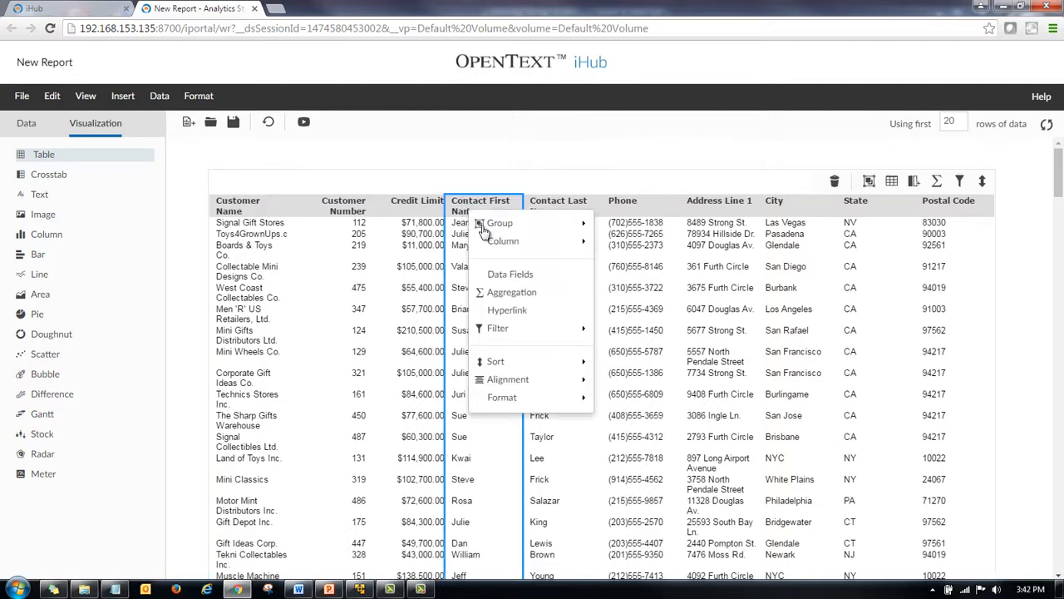
mouse_move(497, 241)
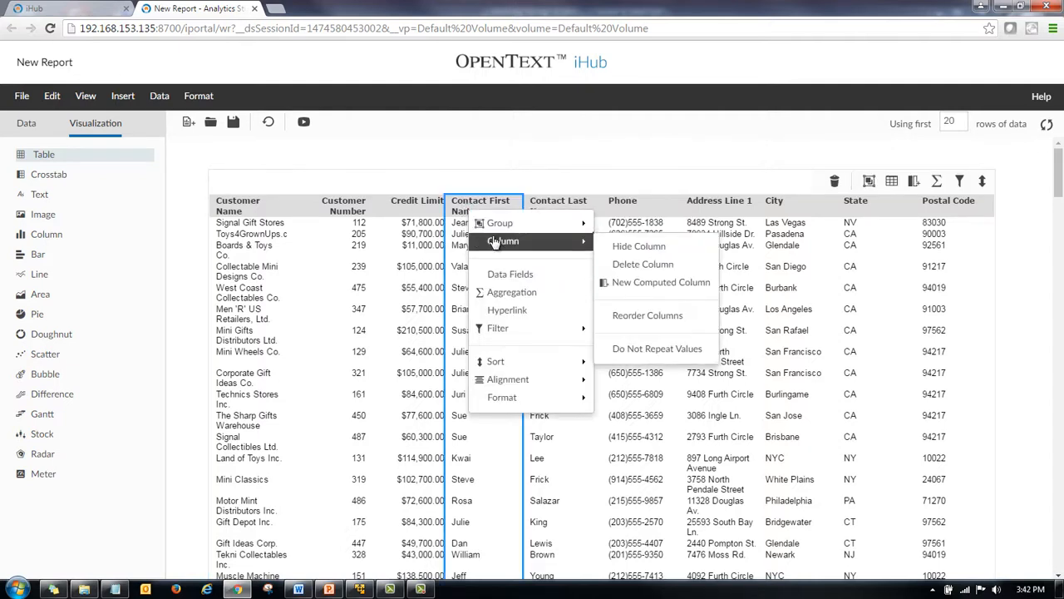
left_click(649, 284)
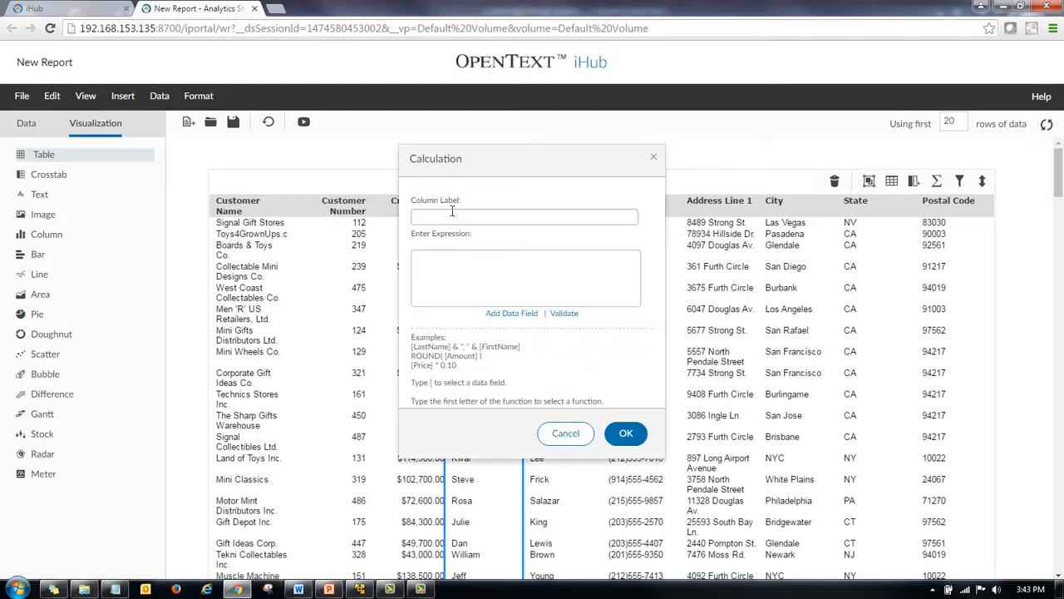
type("Contact")
left_click(457, 268)
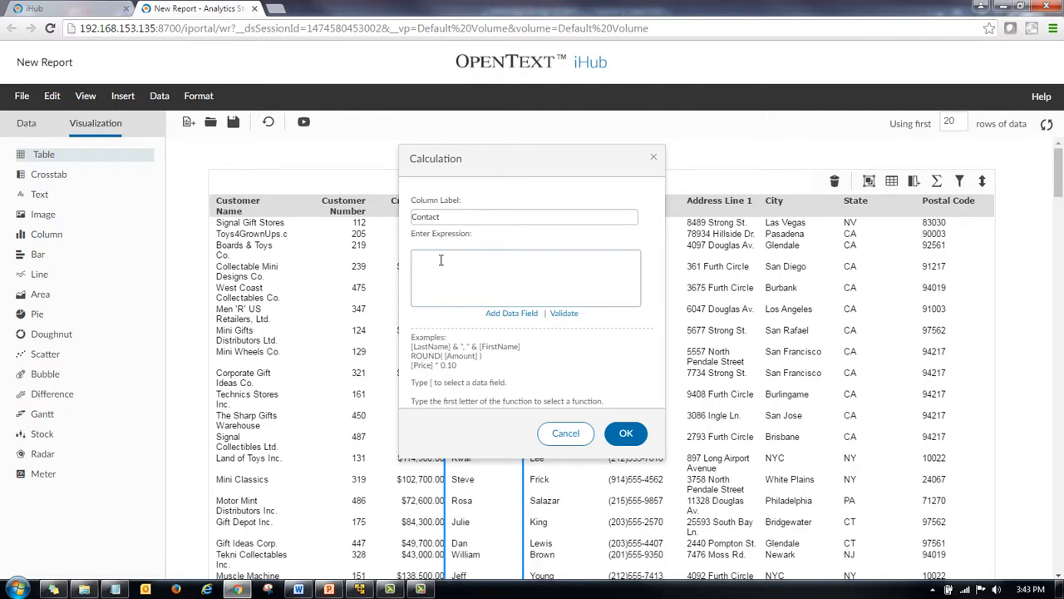
Enter the expression [Contact First Name] & " " & [Contact Last Name] for the Contact column and confirm it.
type("R")
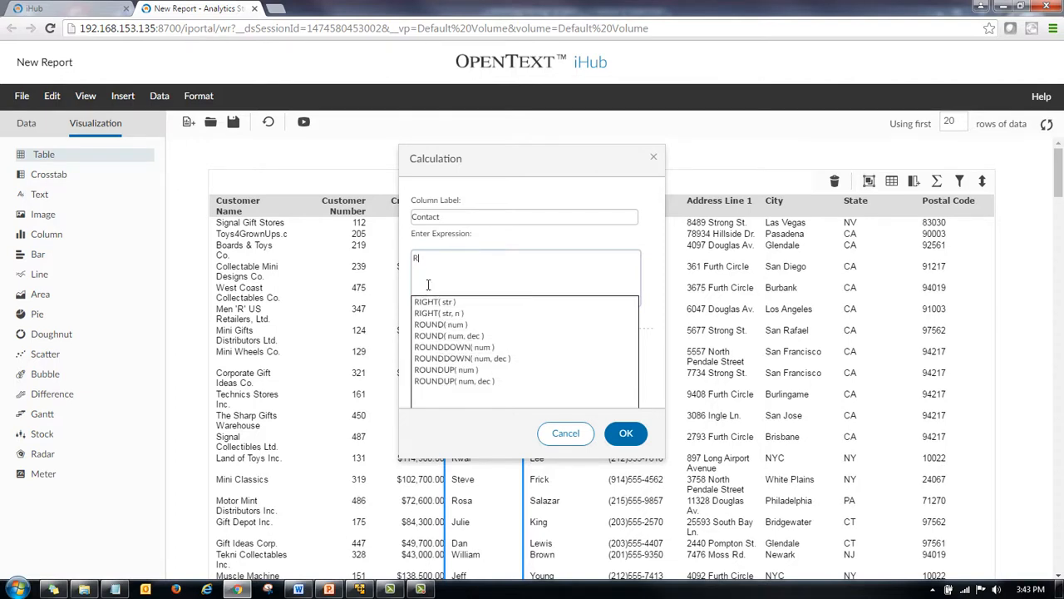
left_click_drag(434, 261, 397, 260)
type("[C")
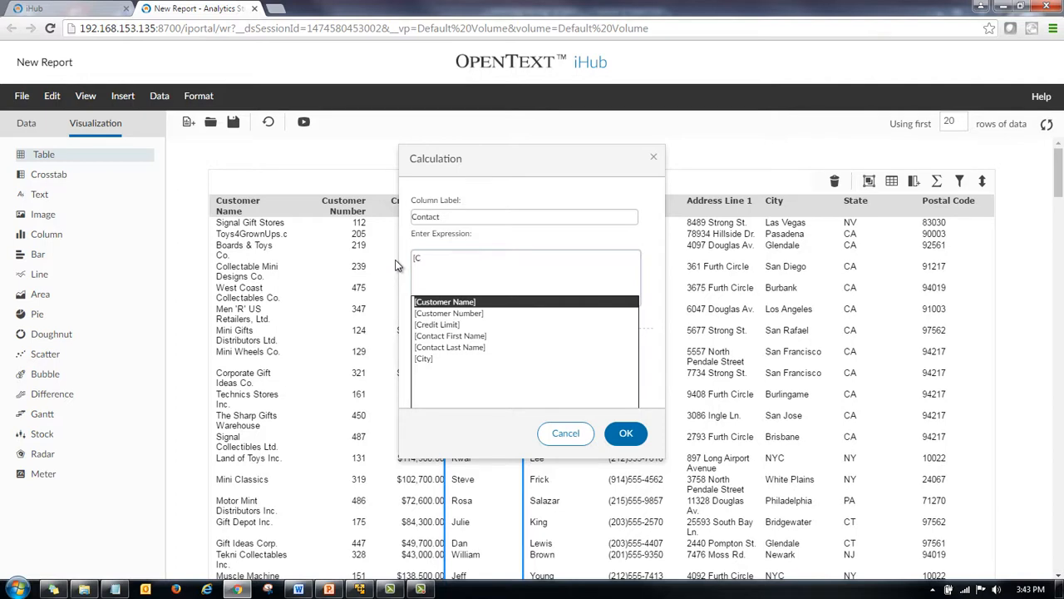
left_click(449, 336)
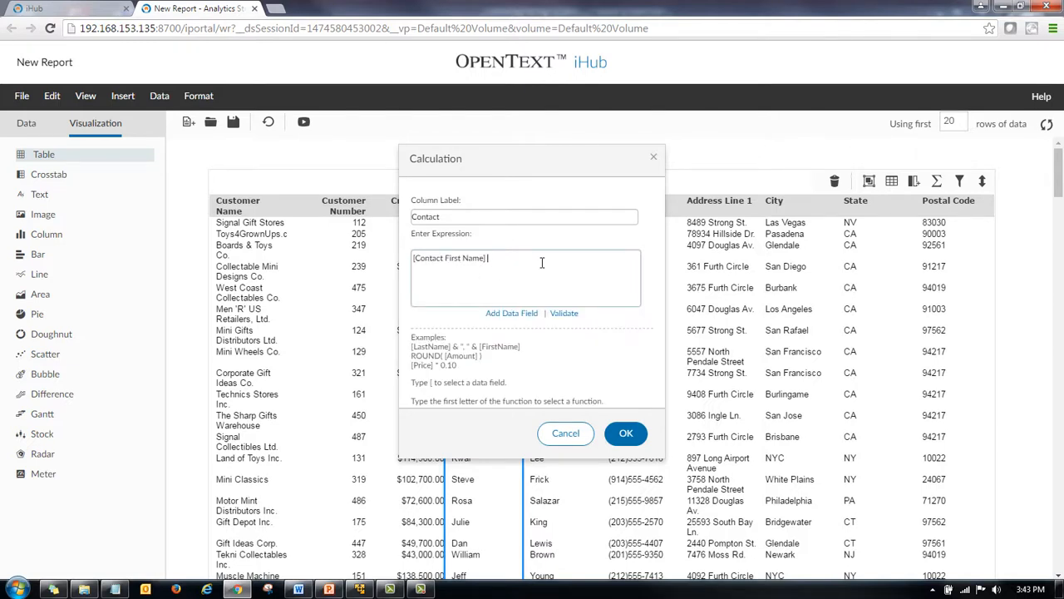
type("& \" \" & [")
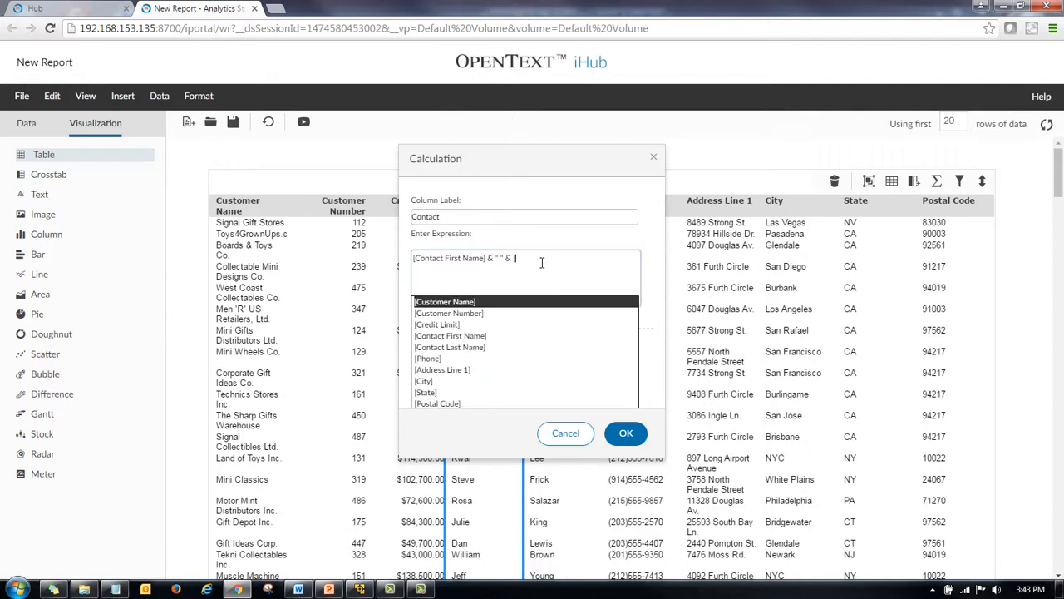
type("C")
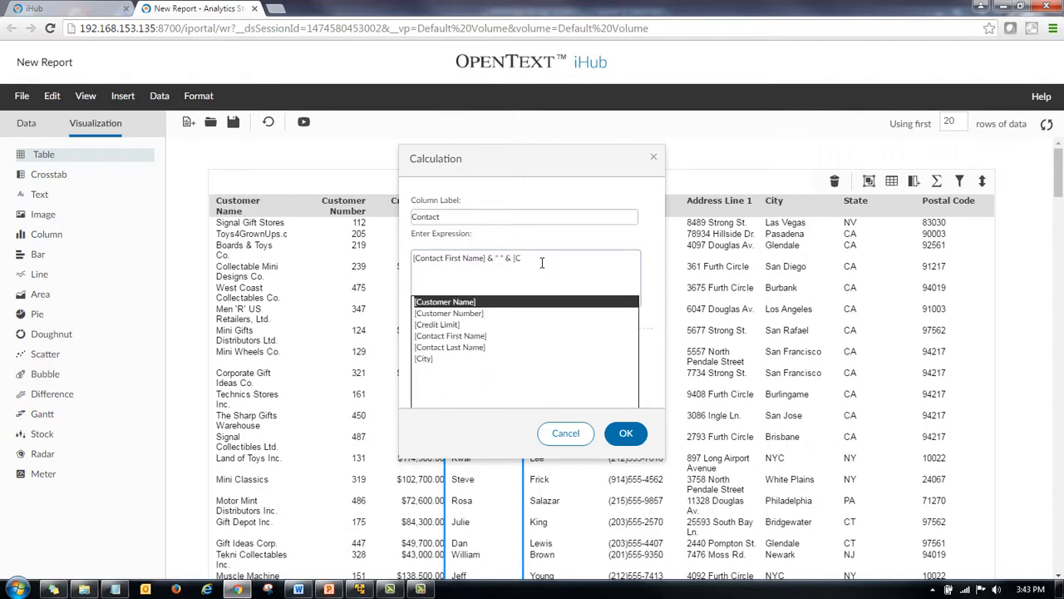
type("on")
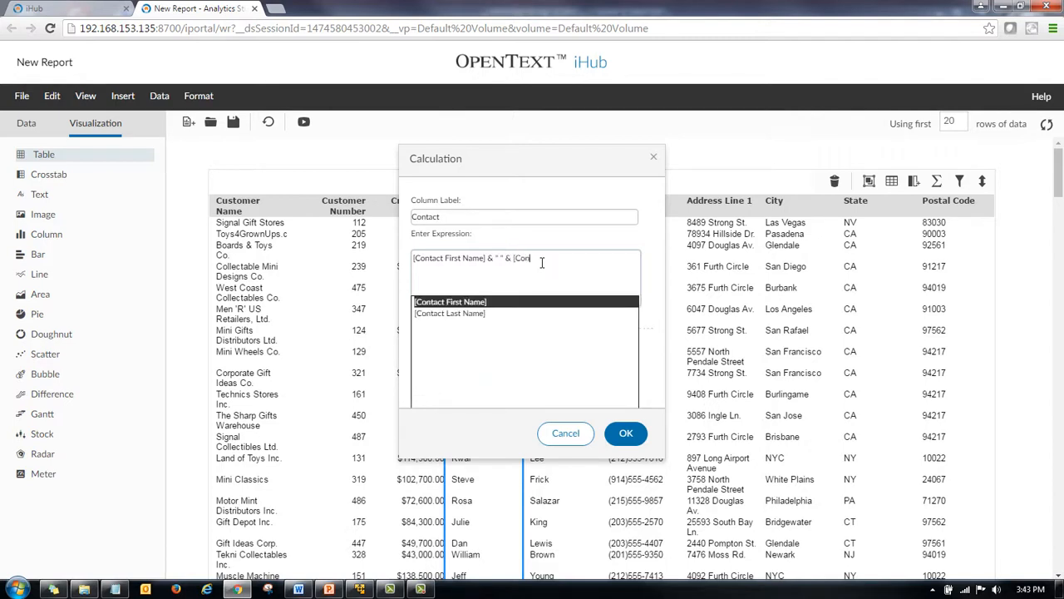
left_click(432, 313)
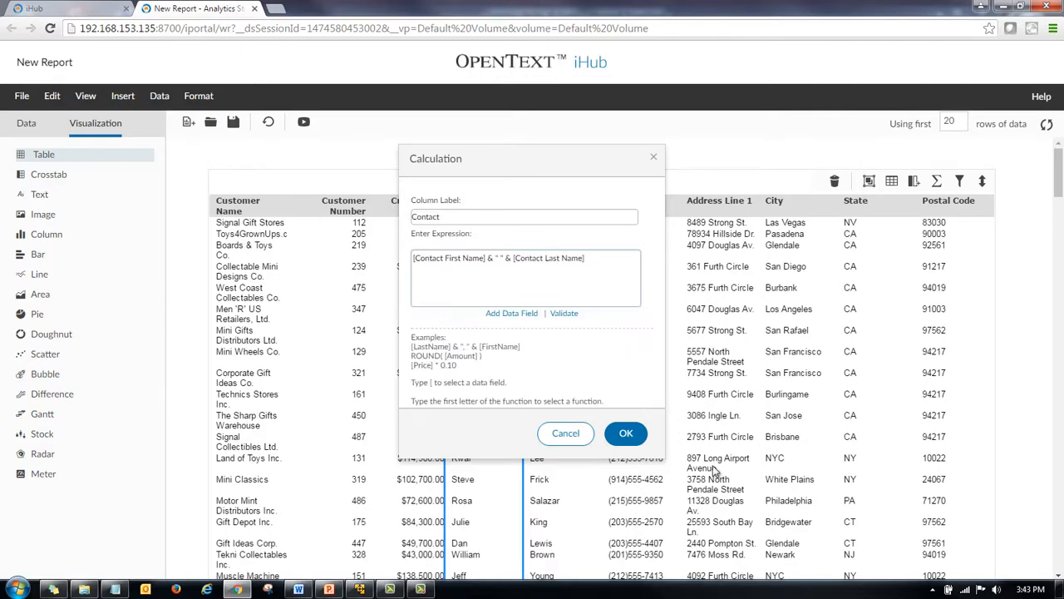
left_click(624, 434)
left_click(619, 426)
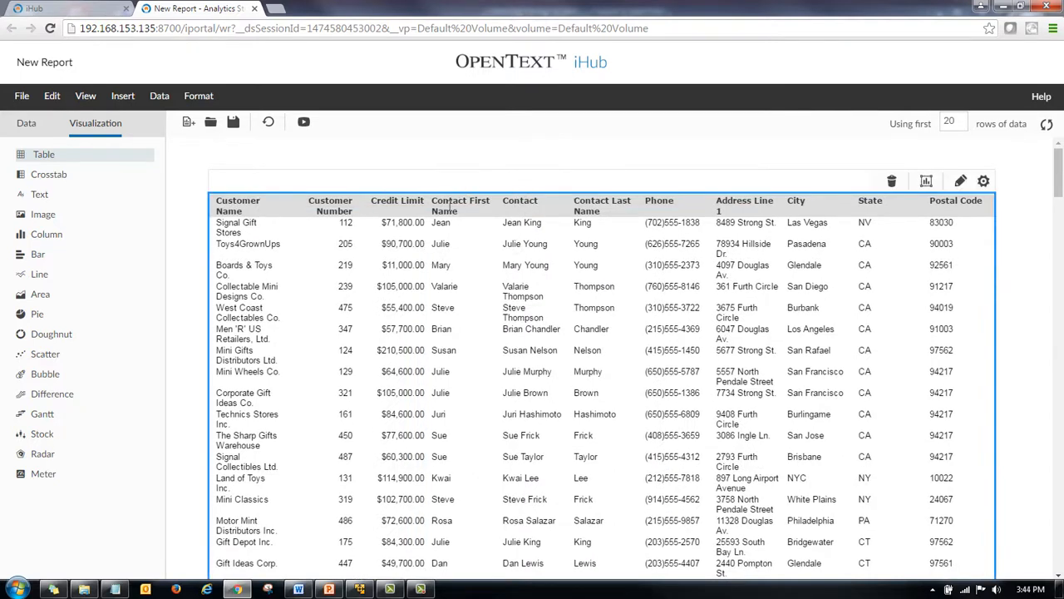
Delete the Contact First Name and Contact Last Name columns from the table.
left_click(449, 207)
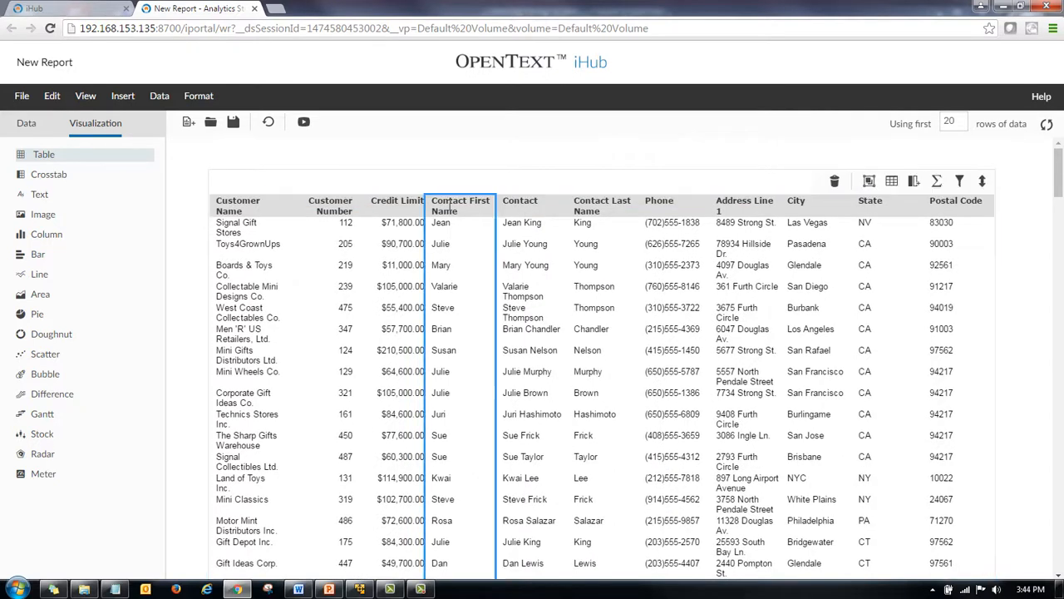
left_click(601, 208, "ctrl")
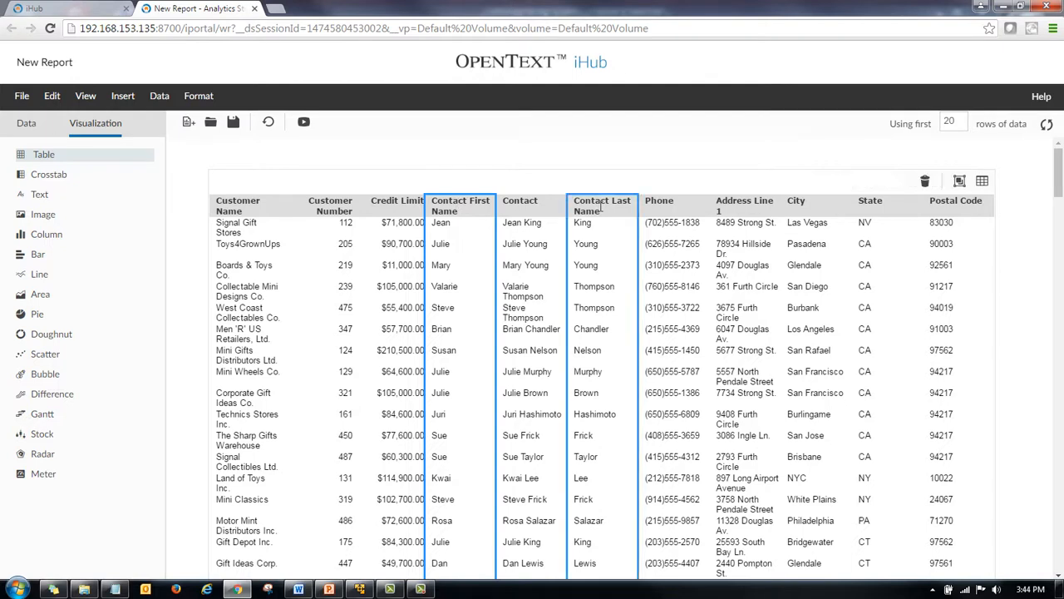
right_click(464, 205)
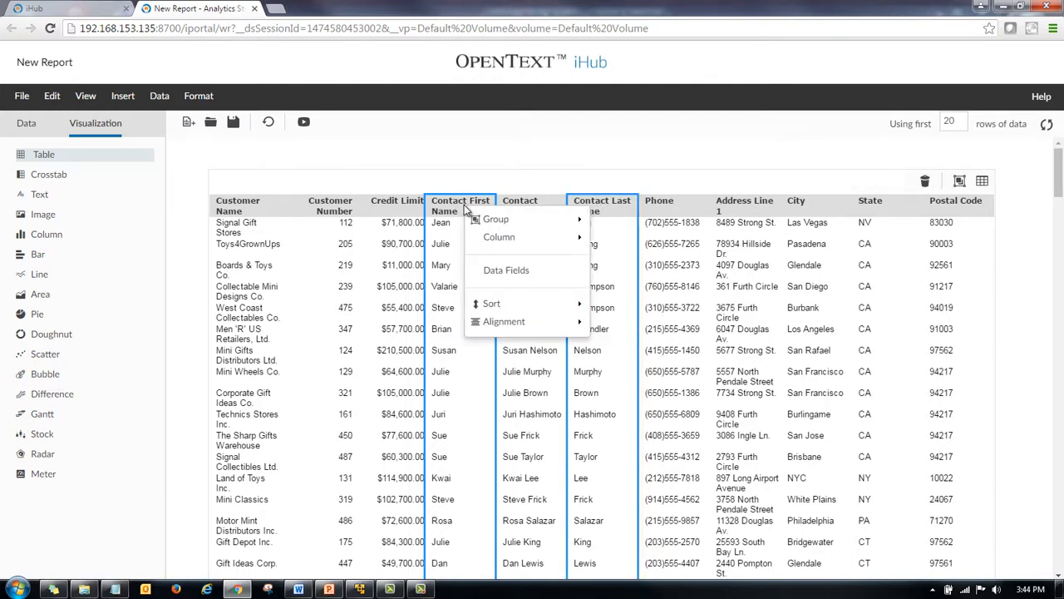
mouse_move(499, 237)
left_click(642, 261)
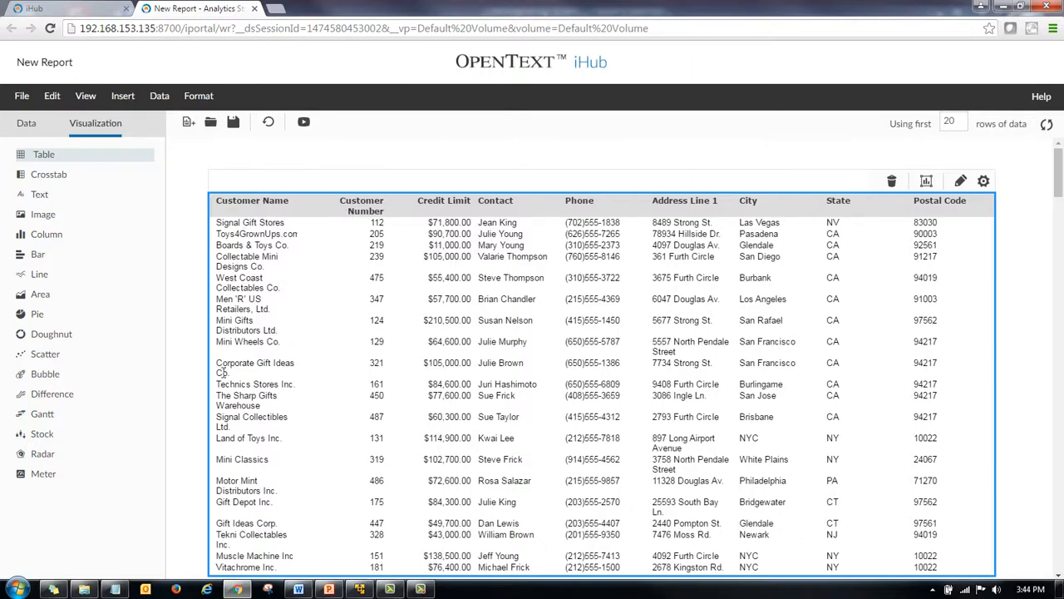
Sort the table ascending by Customer Name.
left_click(236, 233)
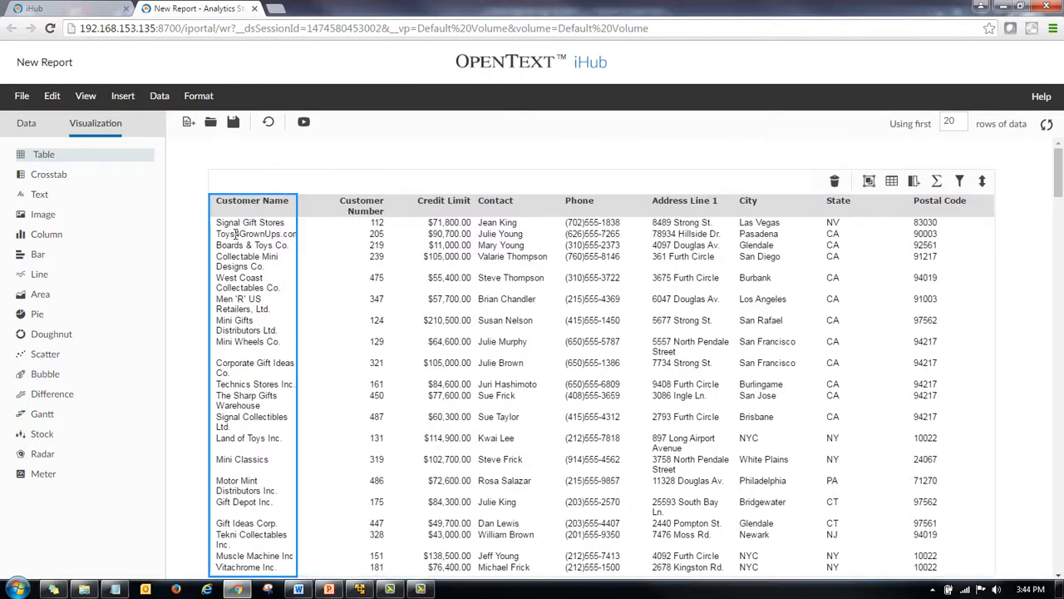
left_click(982, 181)
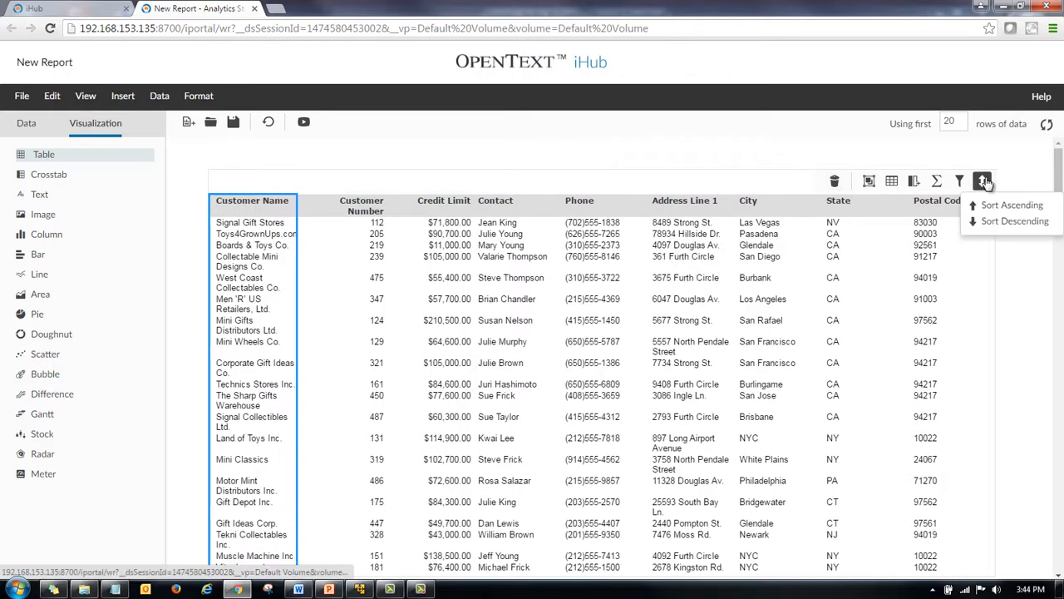
left_click(996, 205)
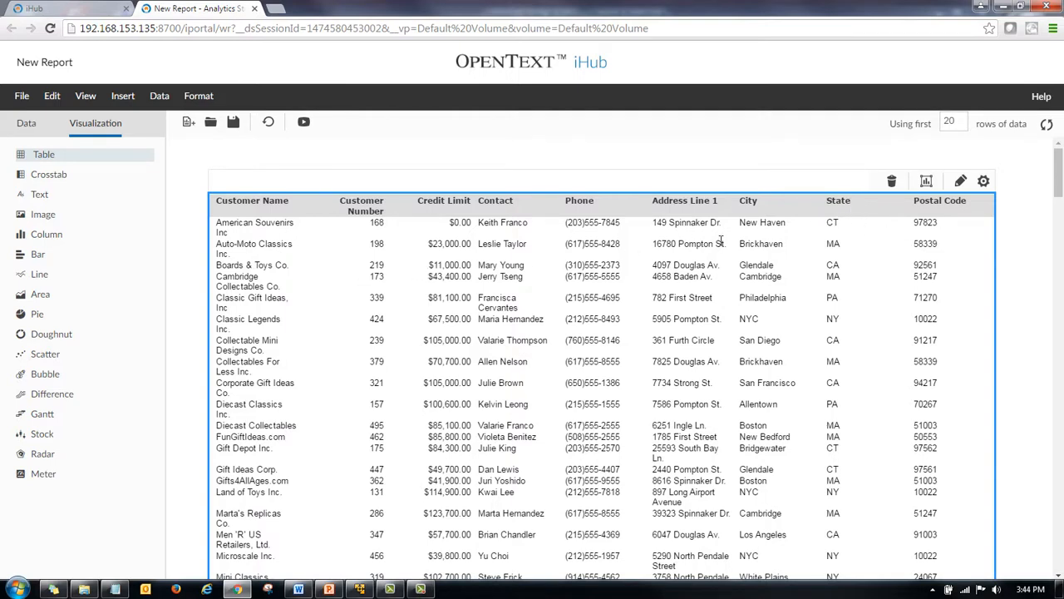
Resize the State and City columns to widen the City and Address Line 1 columns.
left_click(840, 226)
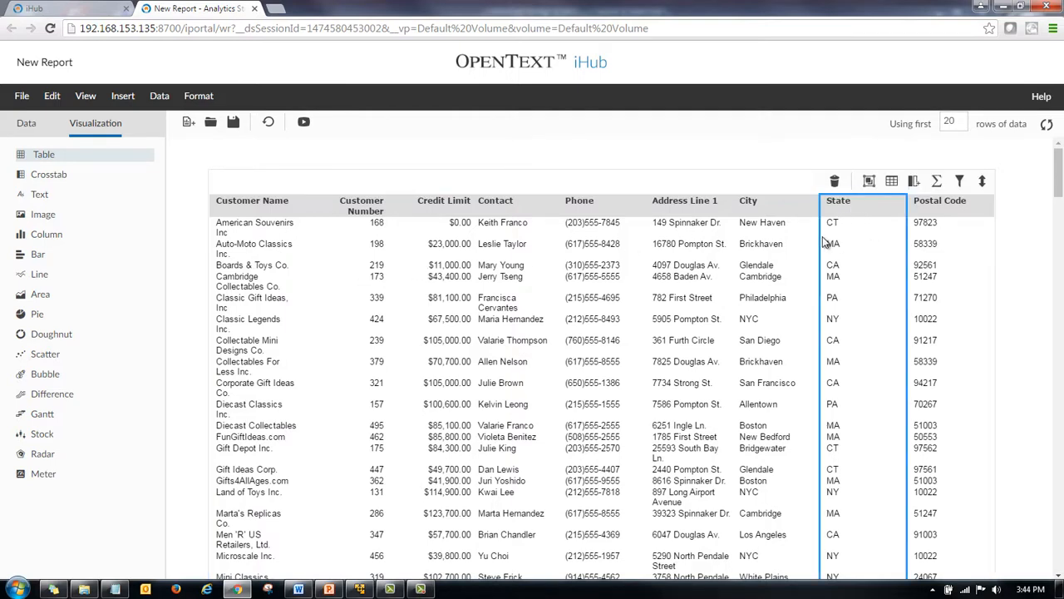
left_click_drag(820, 240, 851, 243)
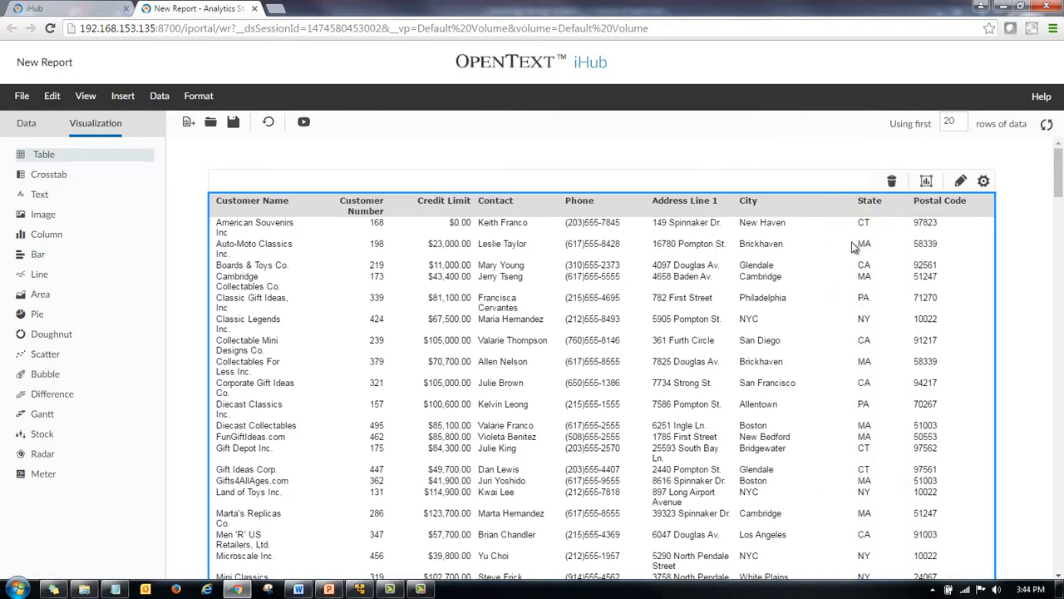
left_click(747, 264)
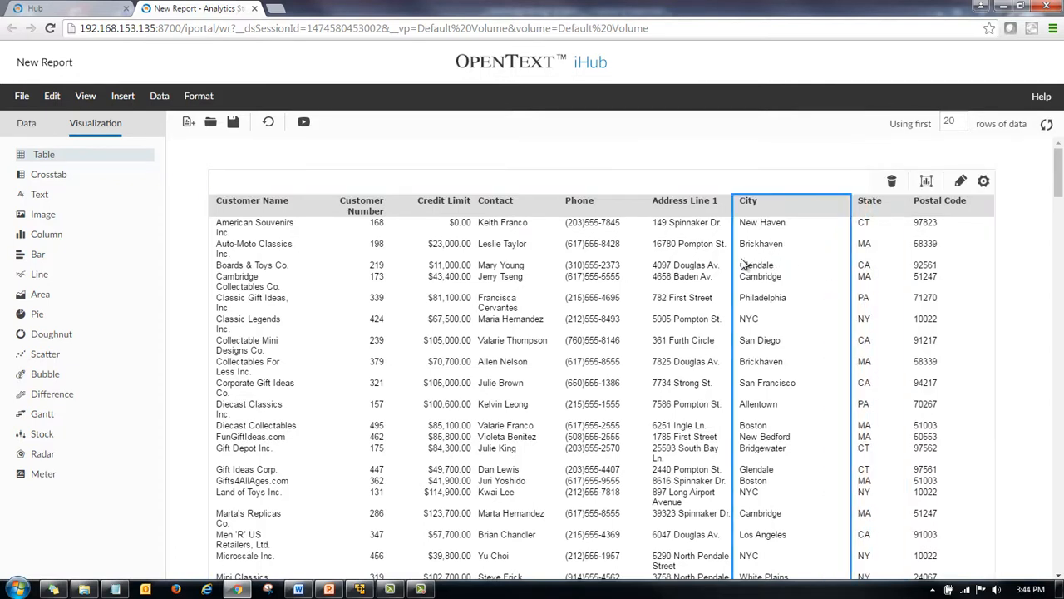
left_click_drag(732, 264, 769, 268)
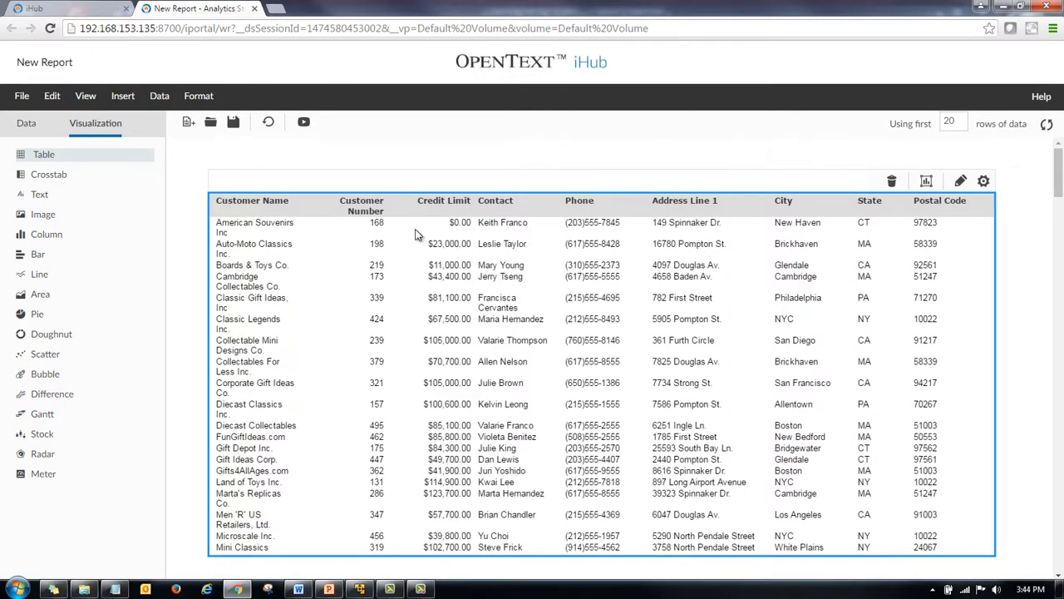
Widen the Customer Name column and narrow the Credit Limit column.
left_click(308, 219)
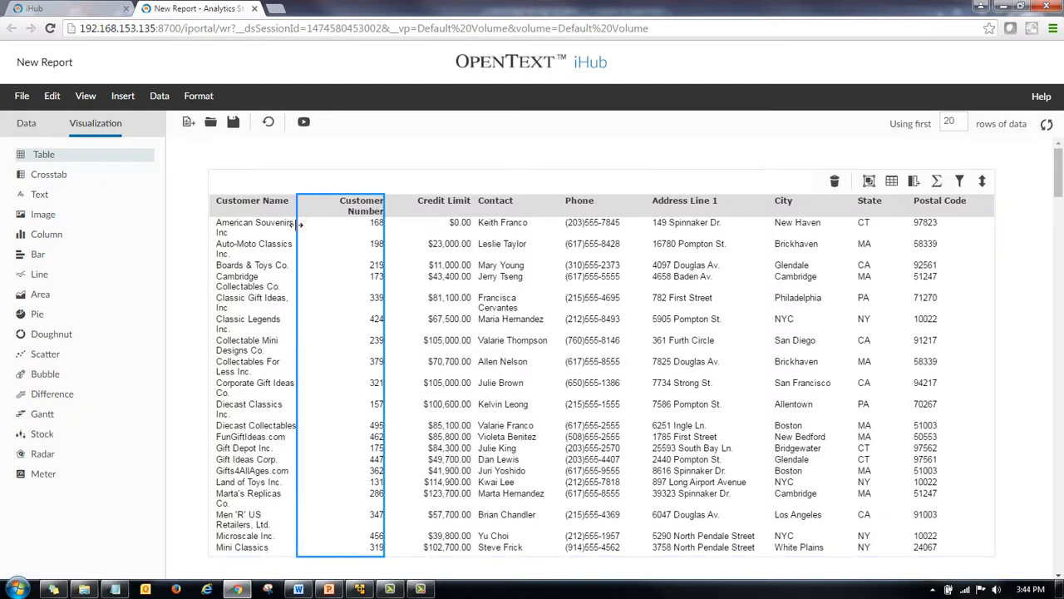
left_click_drag(301, 223, 327, 226)
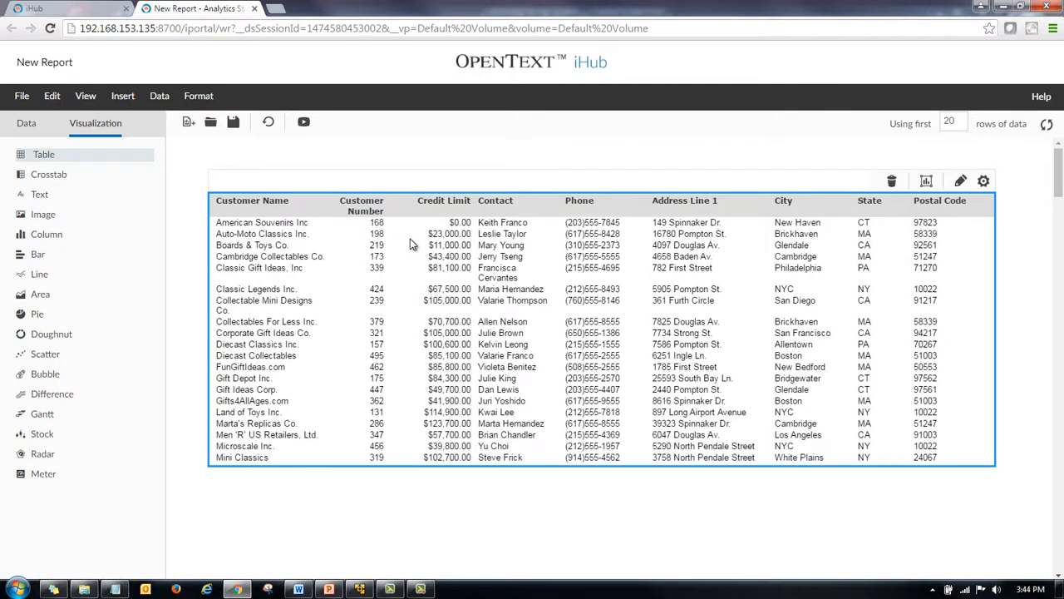
left_click(428, 224)
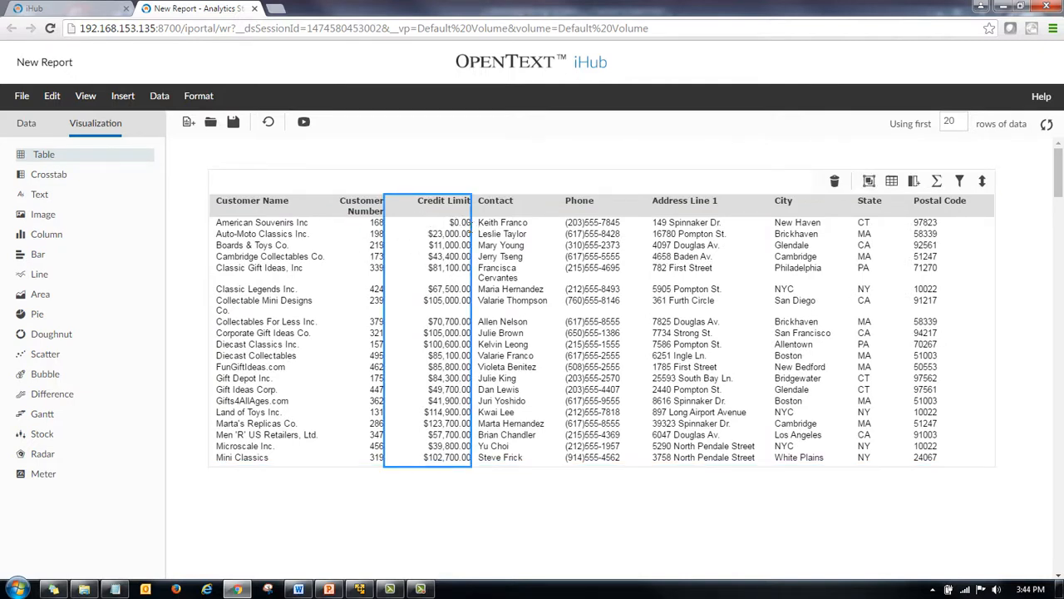
left_click_drag(471, 224, 454, 224)
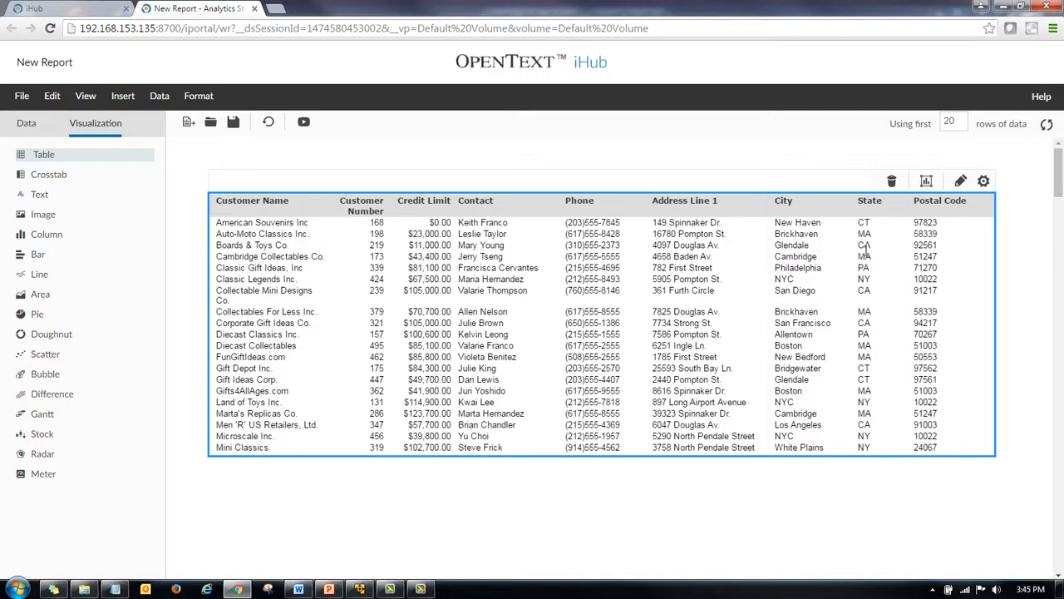
Group the table by the State column.
left_click(867, 209)
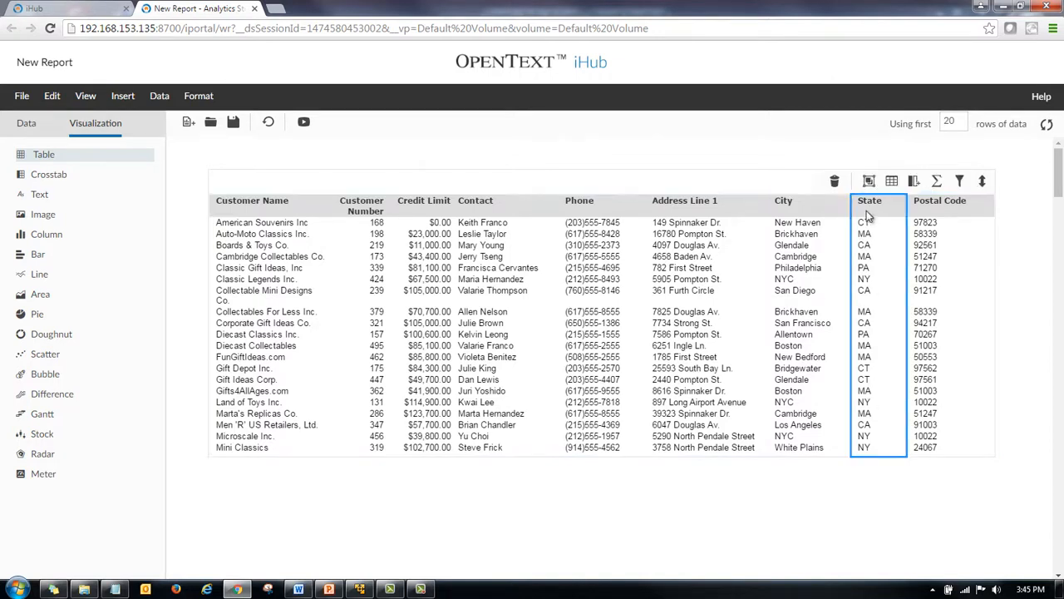
right_click(864, 215)
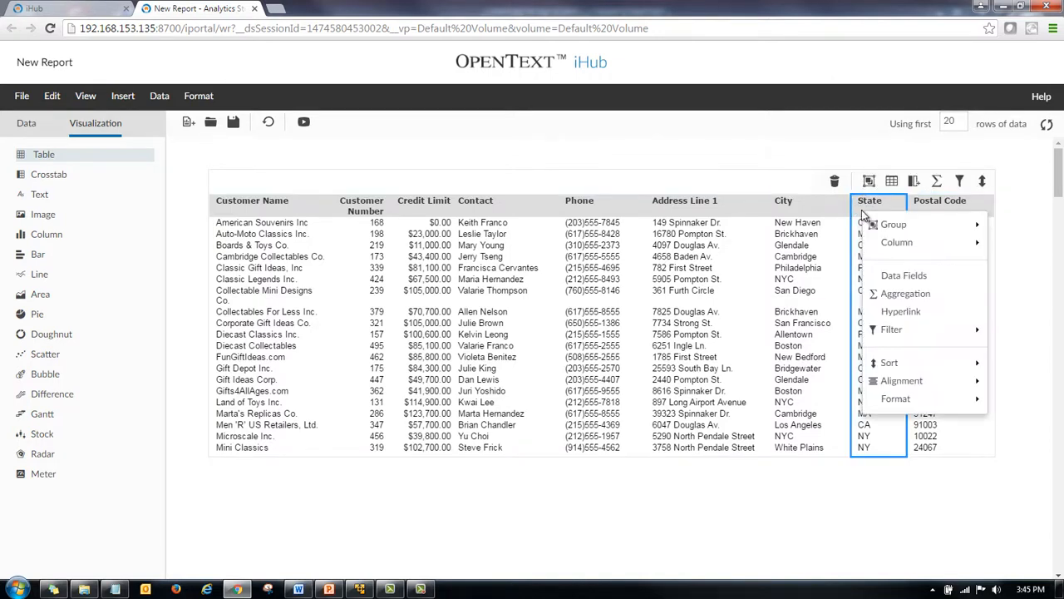
mouse_move(889, 225)
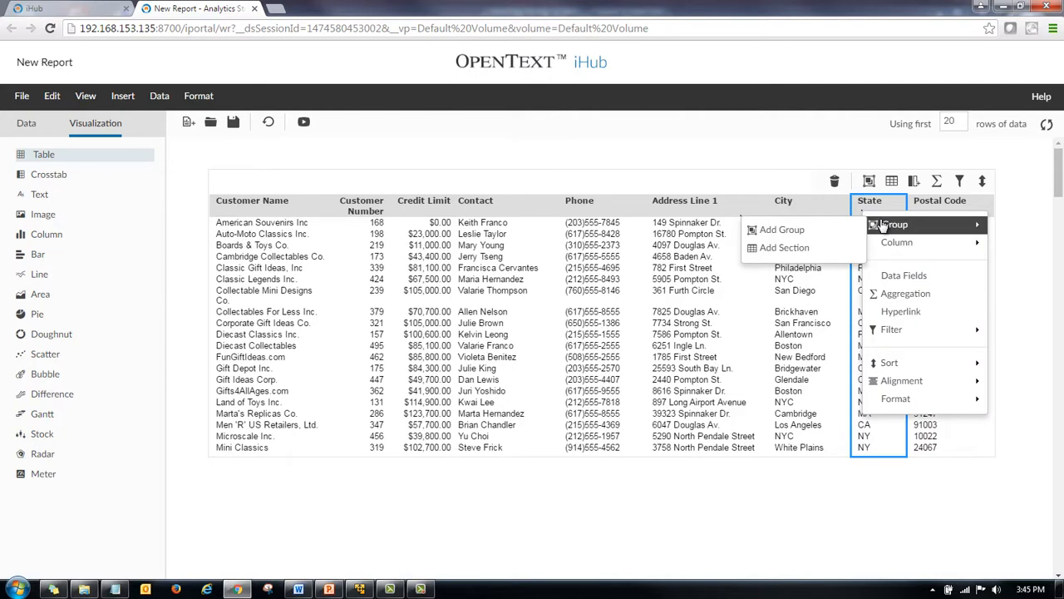
left_click(823, 230)
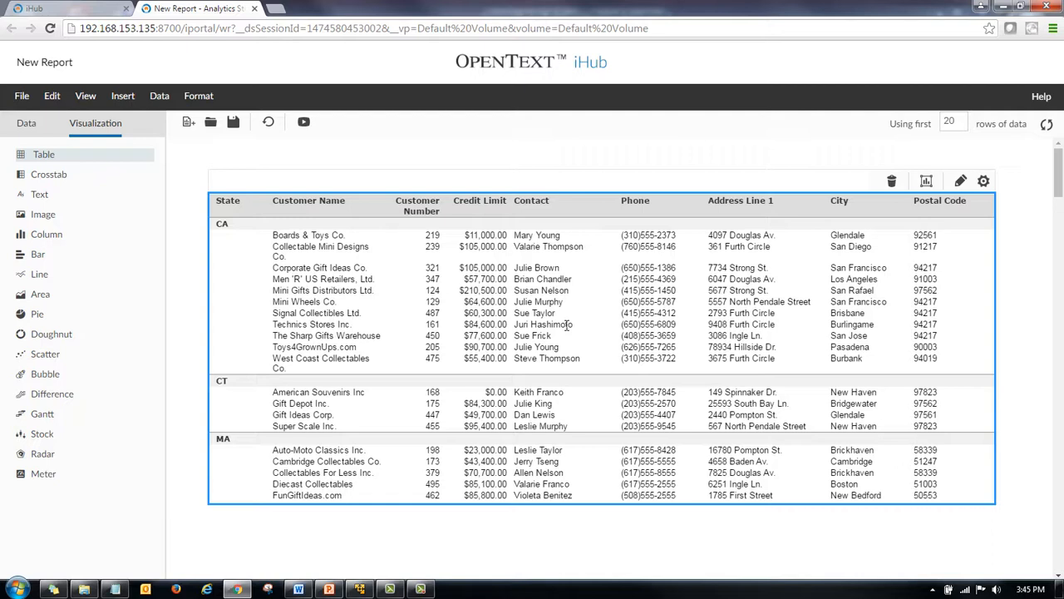
Start conditional formatting on Credit Limit with a rule Greater than or Equal to 75000.
left_click(477, 264)
right_click(477, 264)
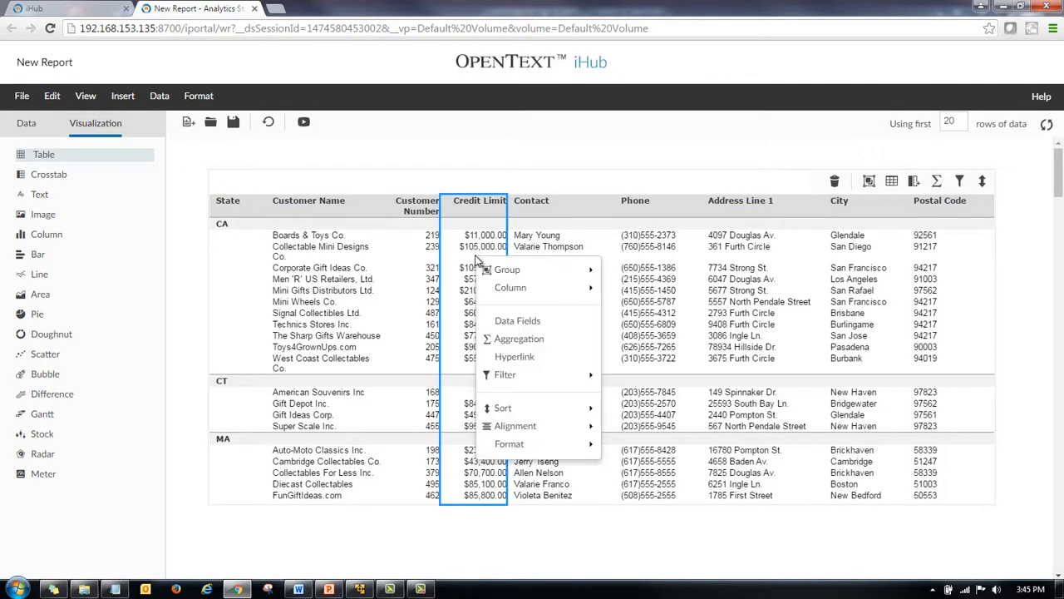
mouse_move(566, 428)
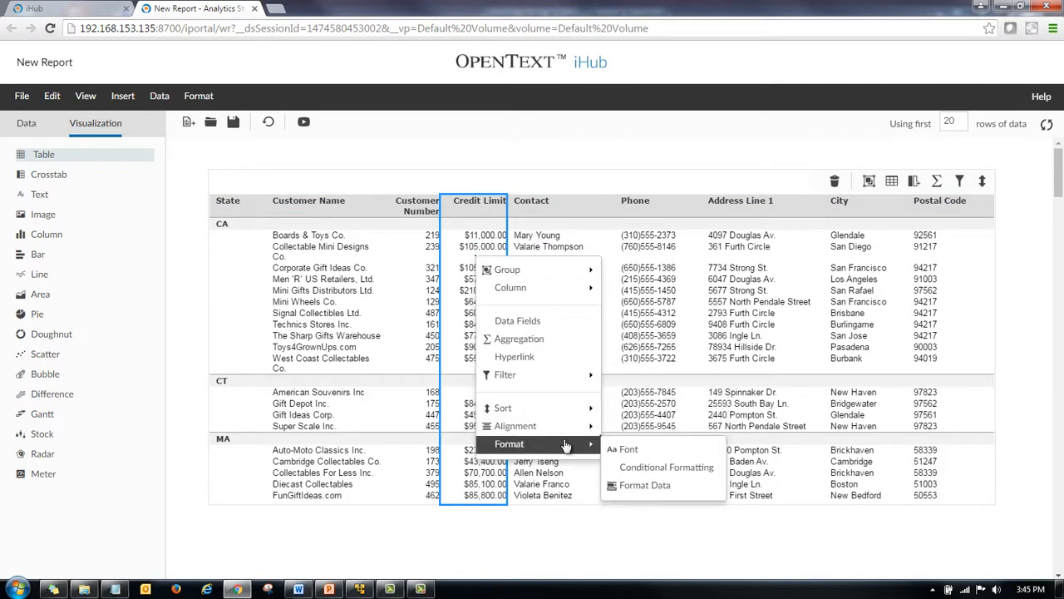
left_click(644, 469)
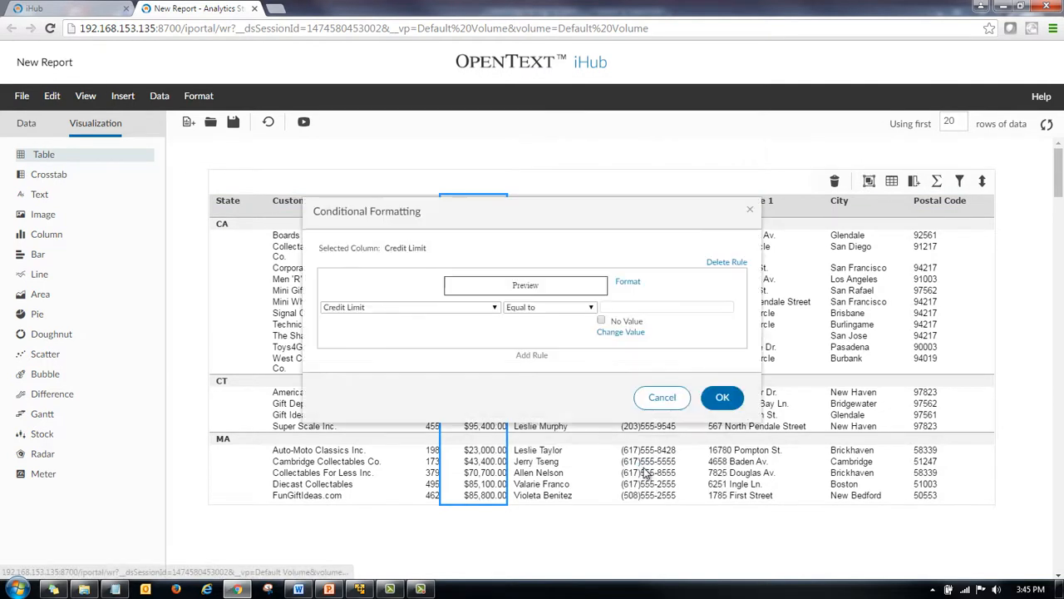
left_click(591, 309)
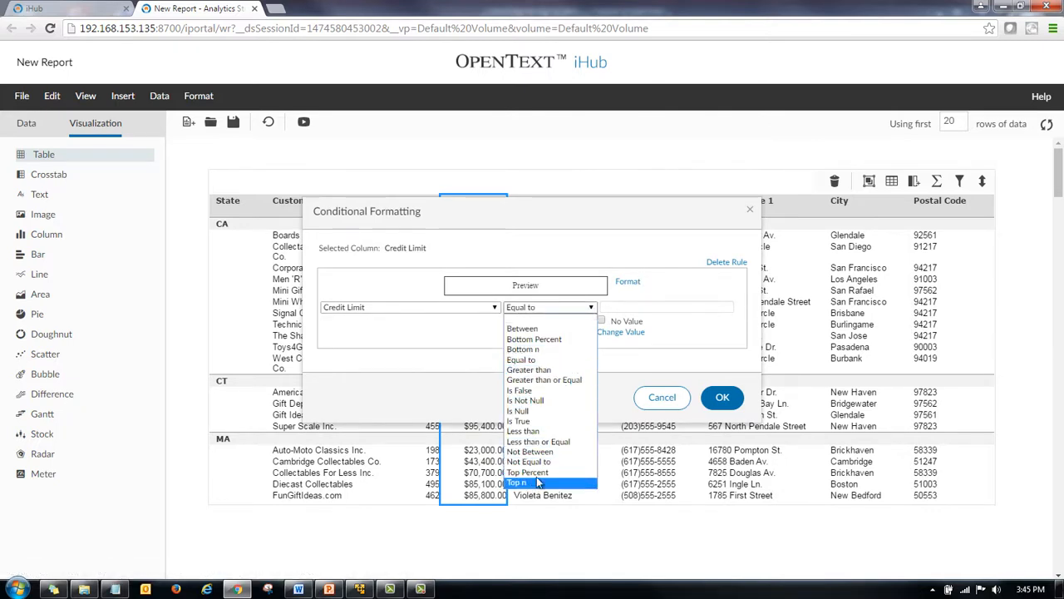
left_click(561, 380)
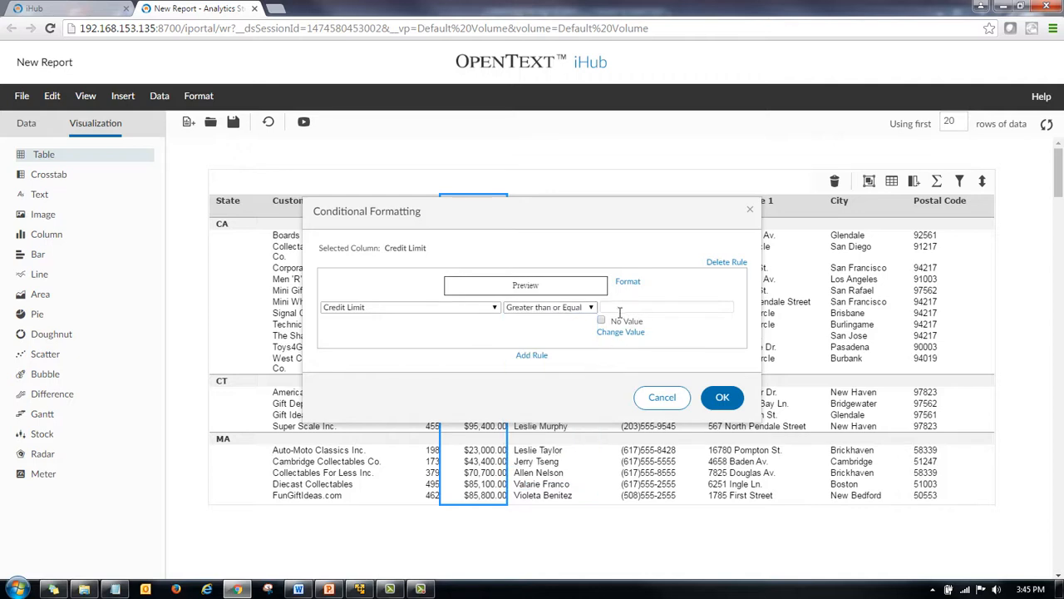
left_click(627, 306)
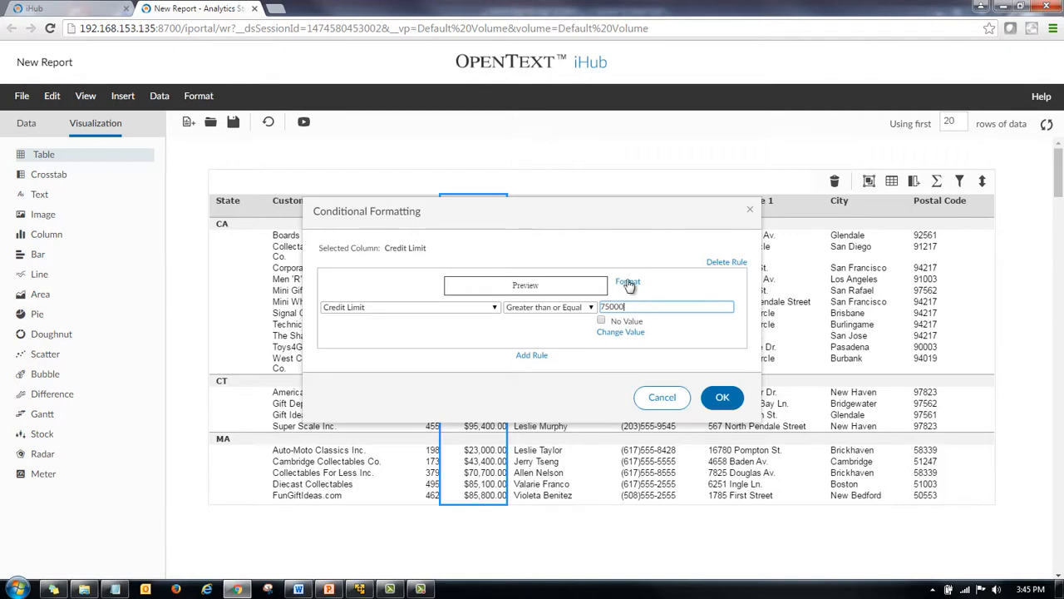
Set that rule's font color to red, RGB(255,0,0).
left_click(627, 281)
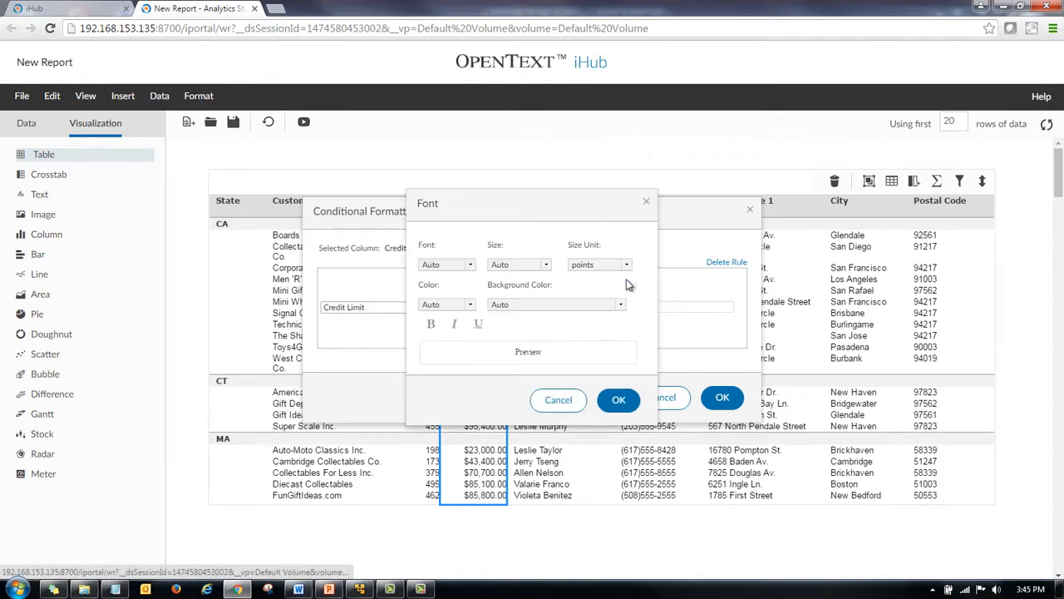
left_click(469, 307)
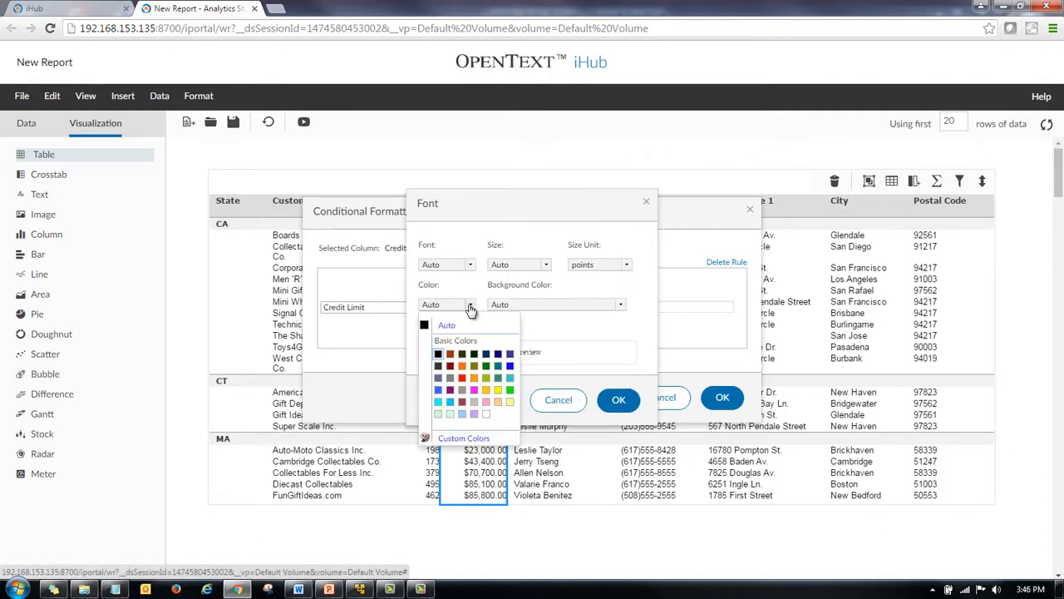
left_click(463, 379)
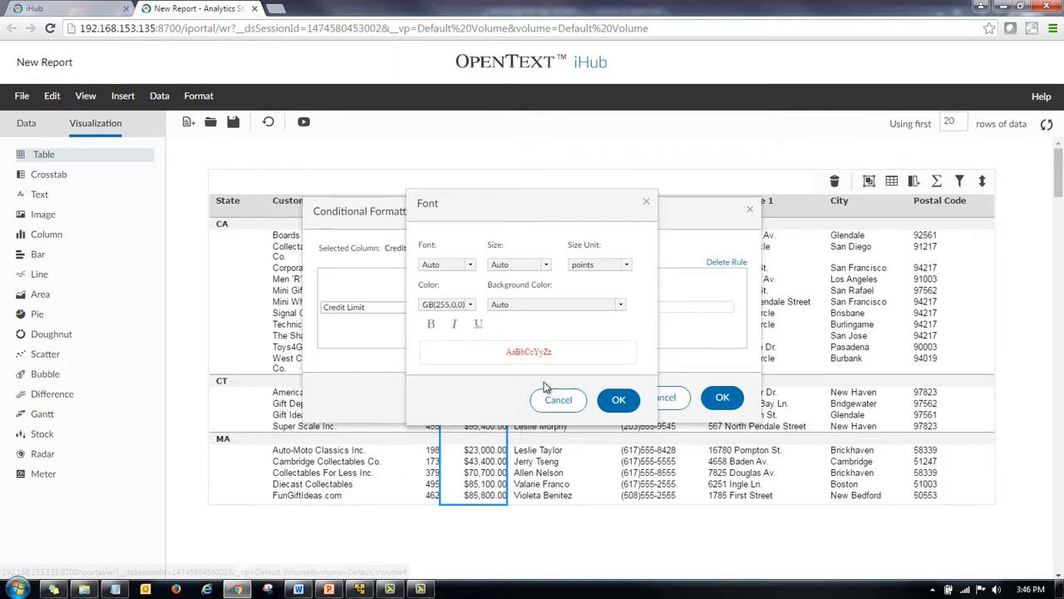
left_click(617, 402)
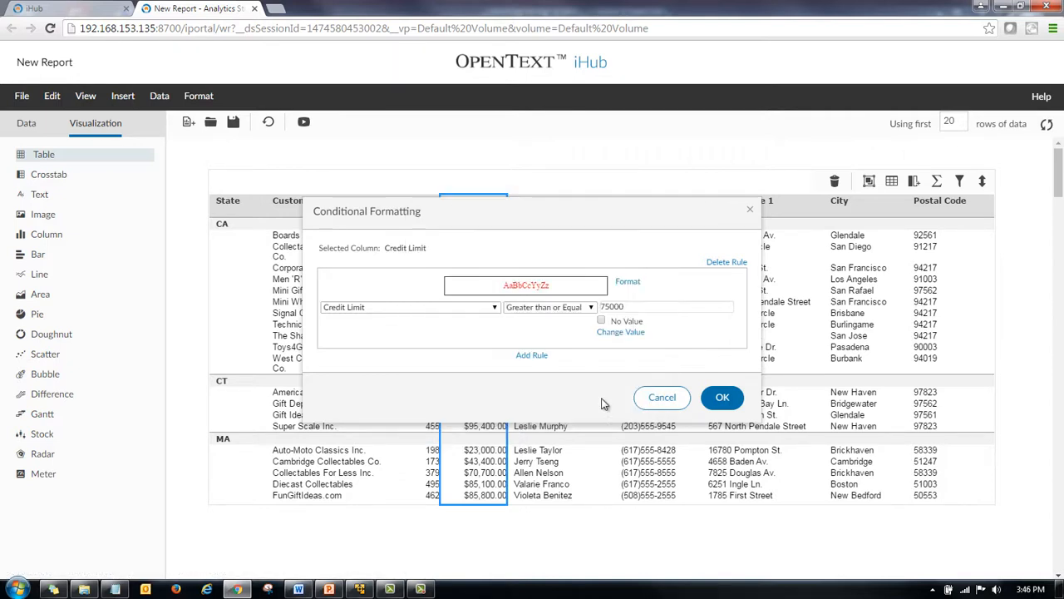
Add a second Credit Limit rule for values Less than 75000.
left_click(536, 358)
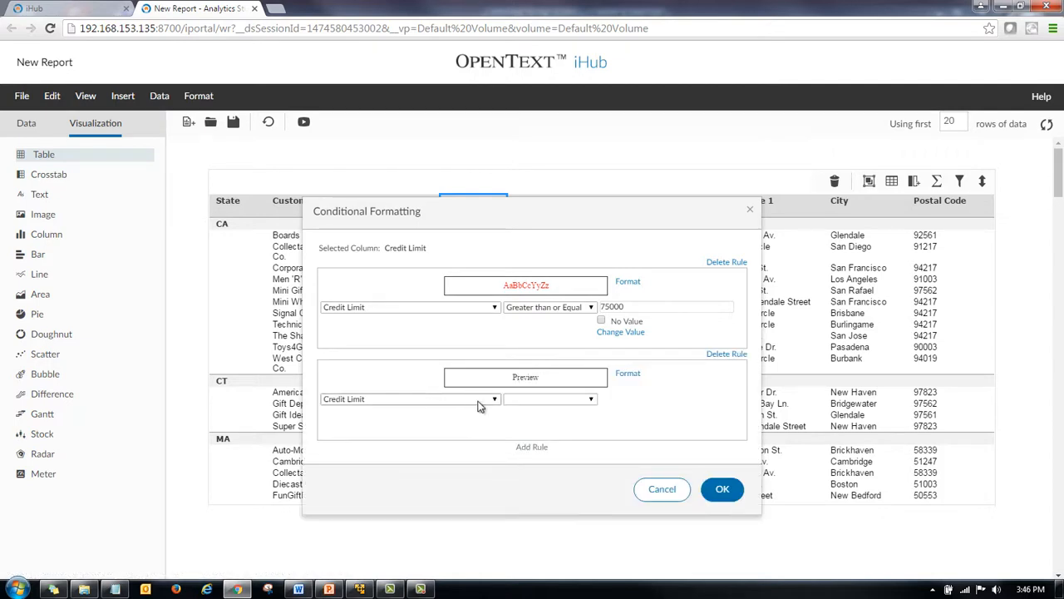
left_click(549, 399)
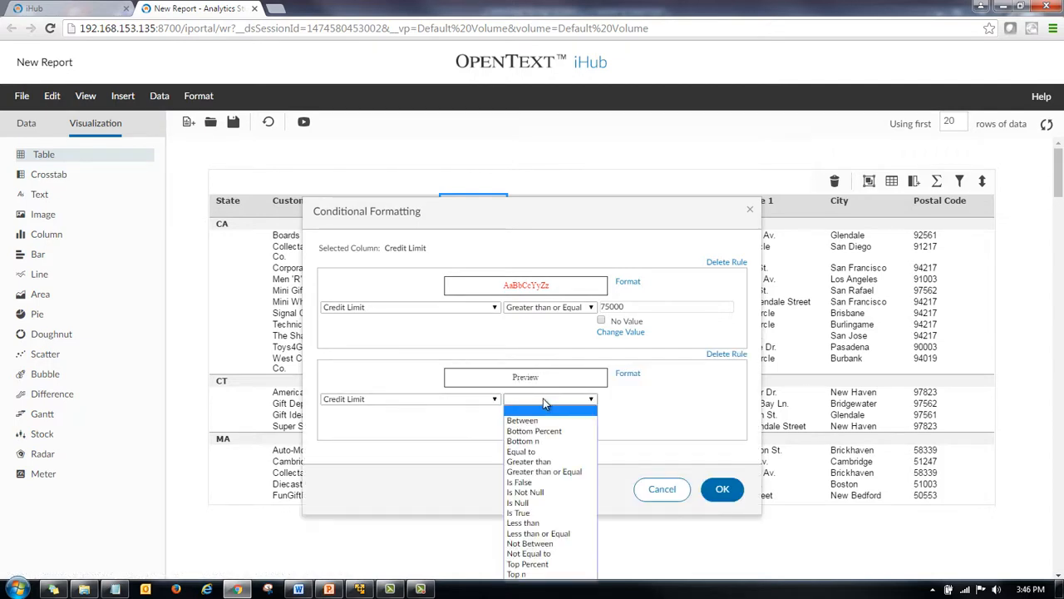
left_click(530, 523)
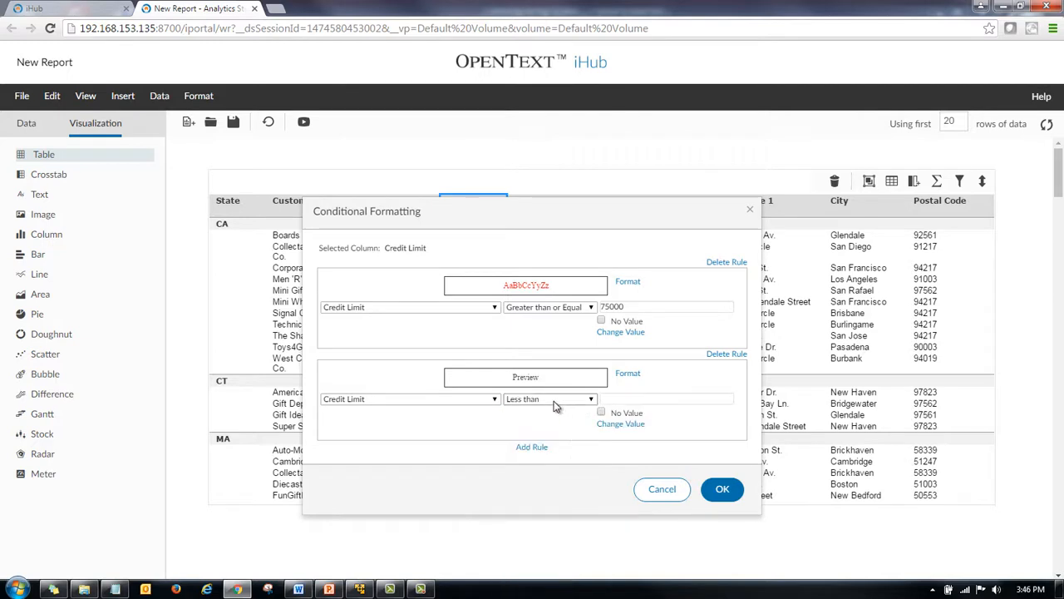
left_click(663, 397)
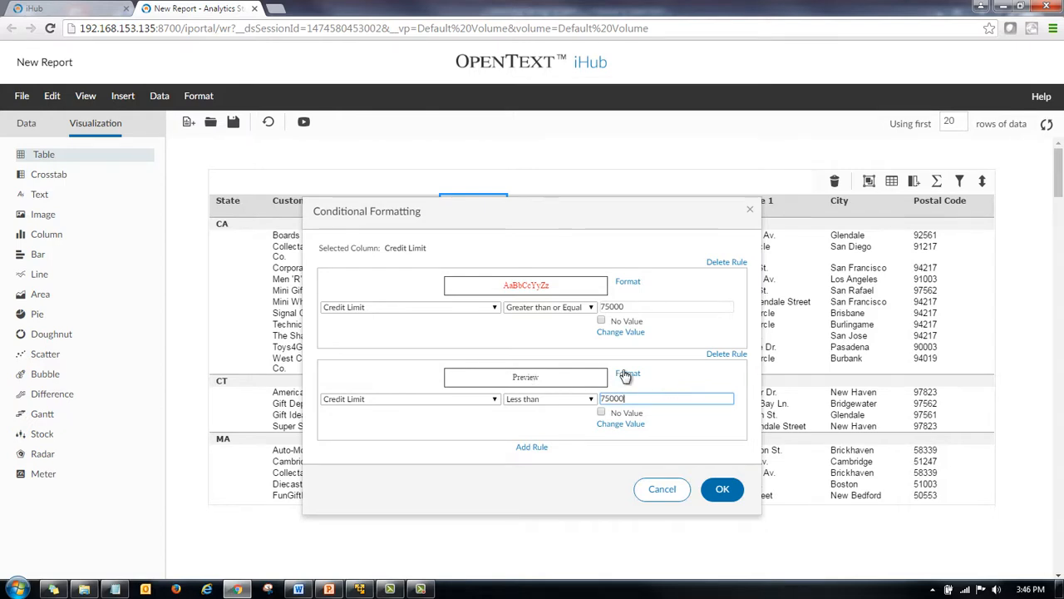
Set the second rule's font color to blue, RGB(0,0,255), and apply the conditional formatting.
left_click(626, 375)
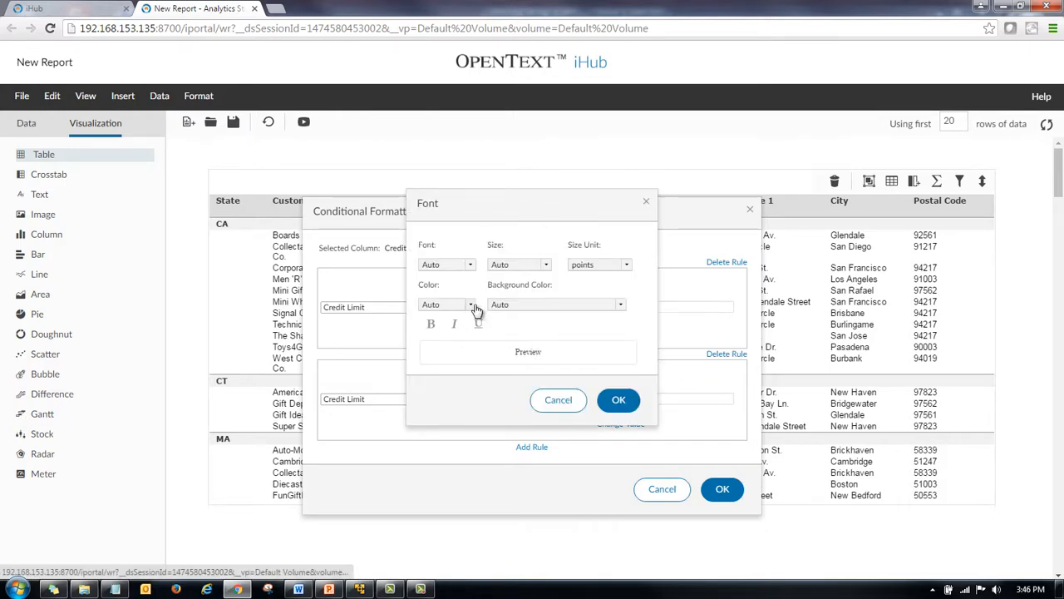
left_click(471, 307)
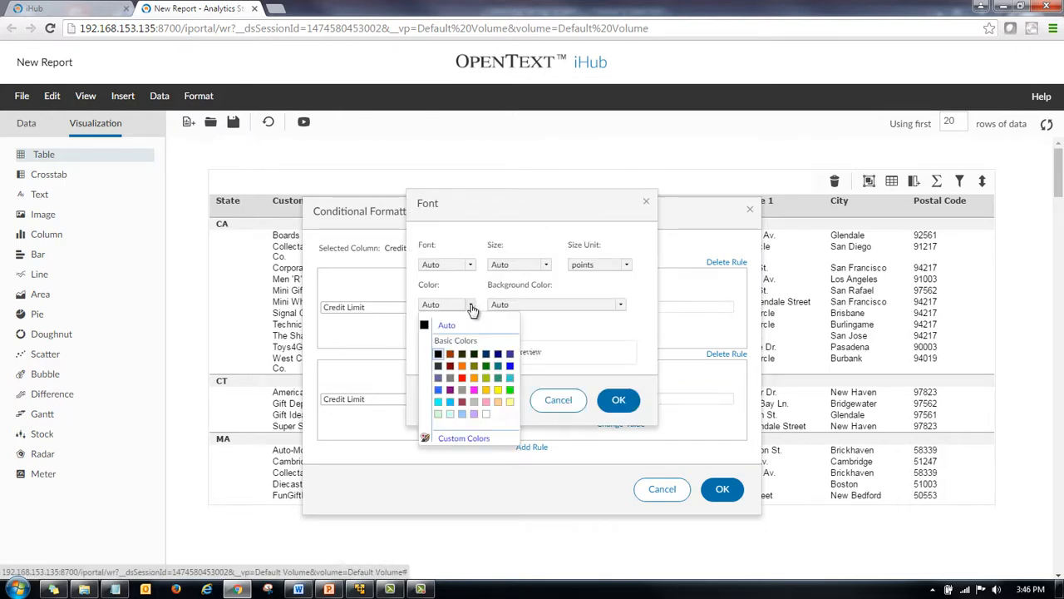
left_click(508, 365)
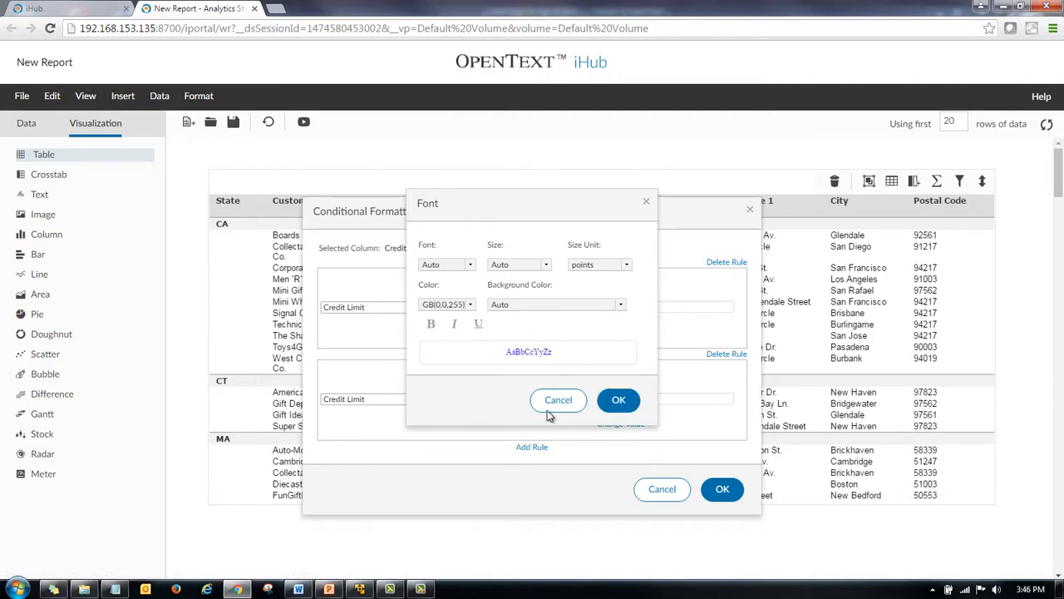
left_click(620, 399)
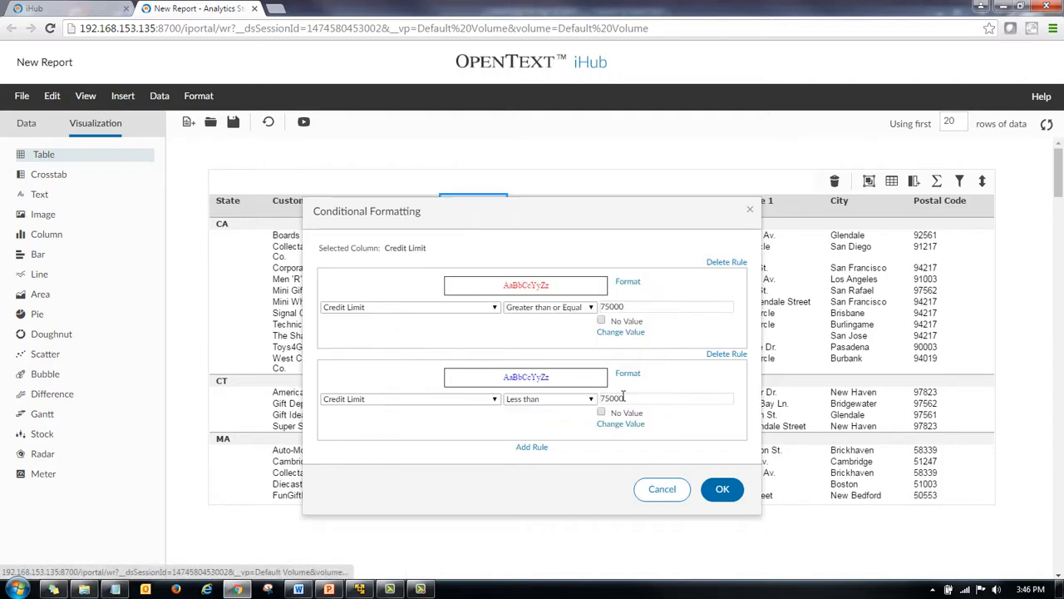
left_click(722, 489)
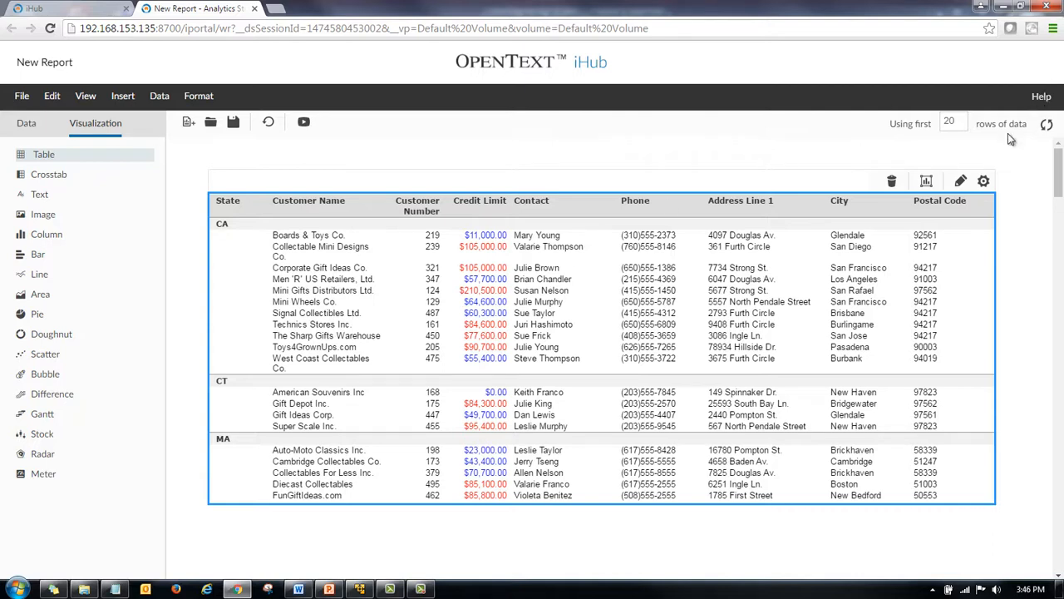
Insert a column chart for the table and set its category axis to State.
left_click(927, 182)
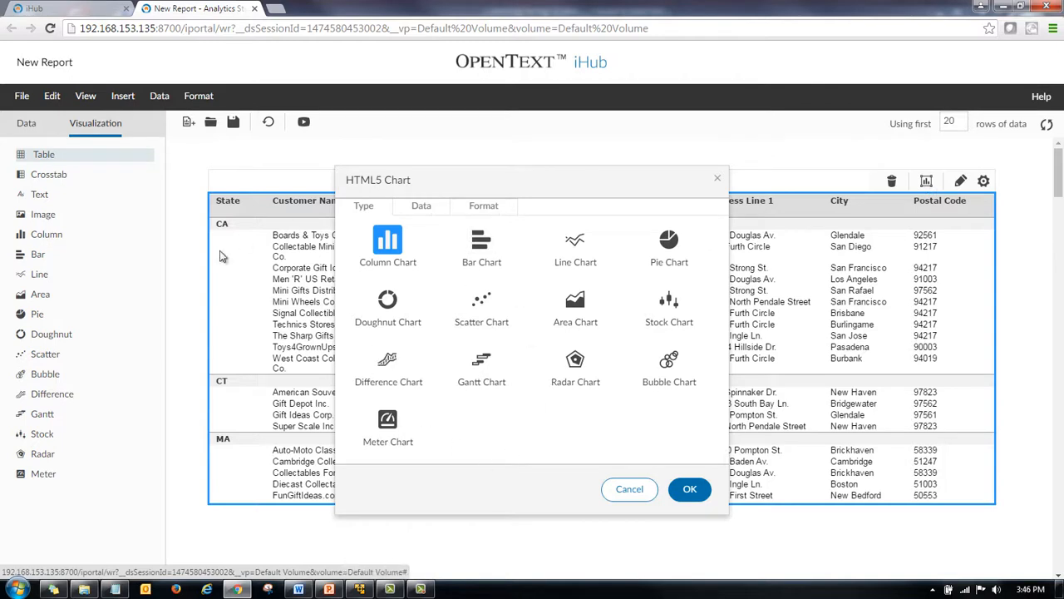
double_click(397, 244)
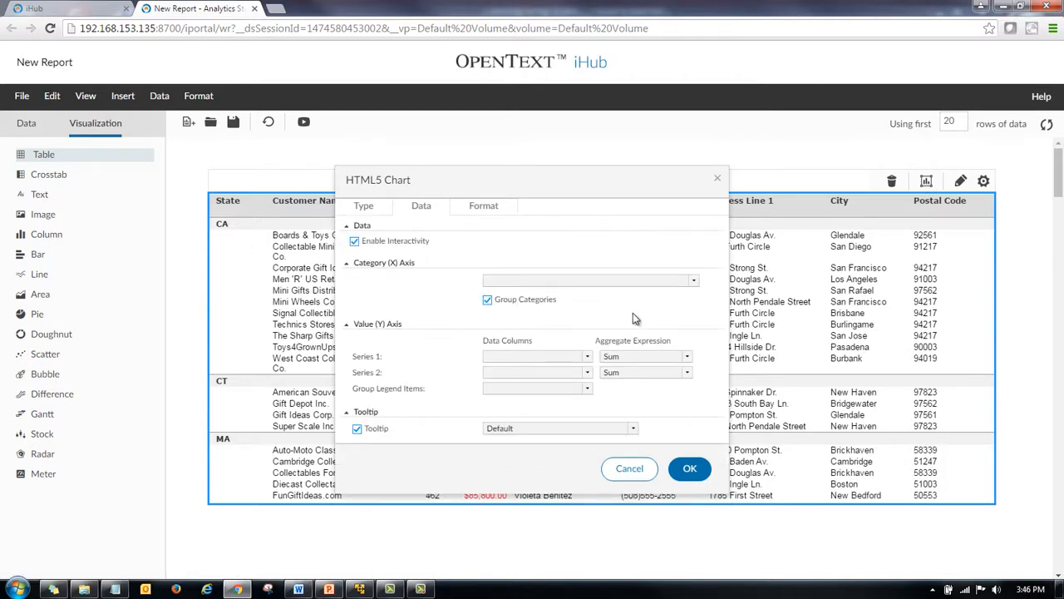
left_click(693, 284)
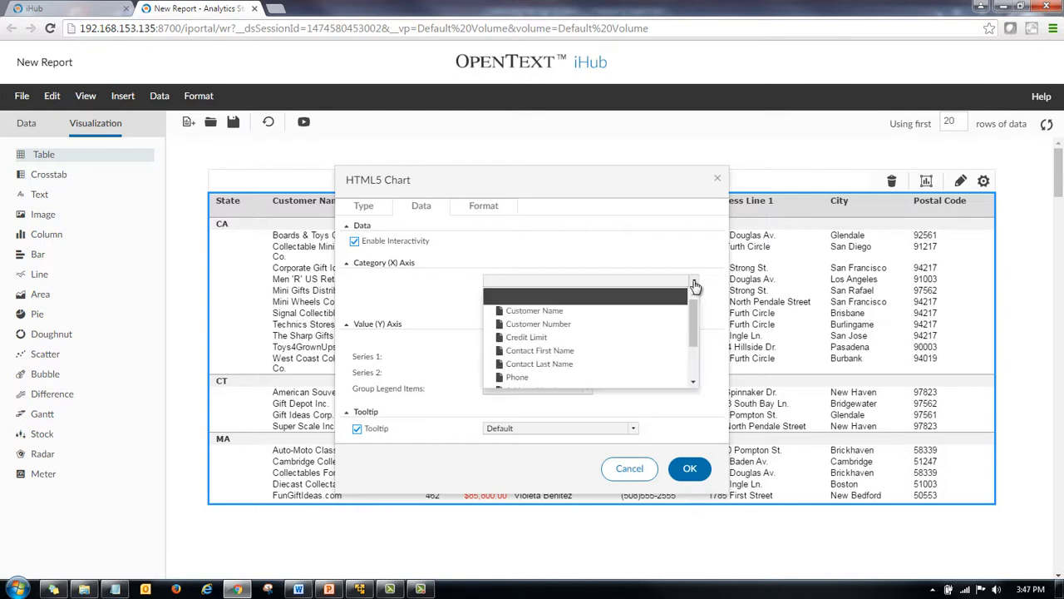
left_click_drag(692, 313, 692, 337)
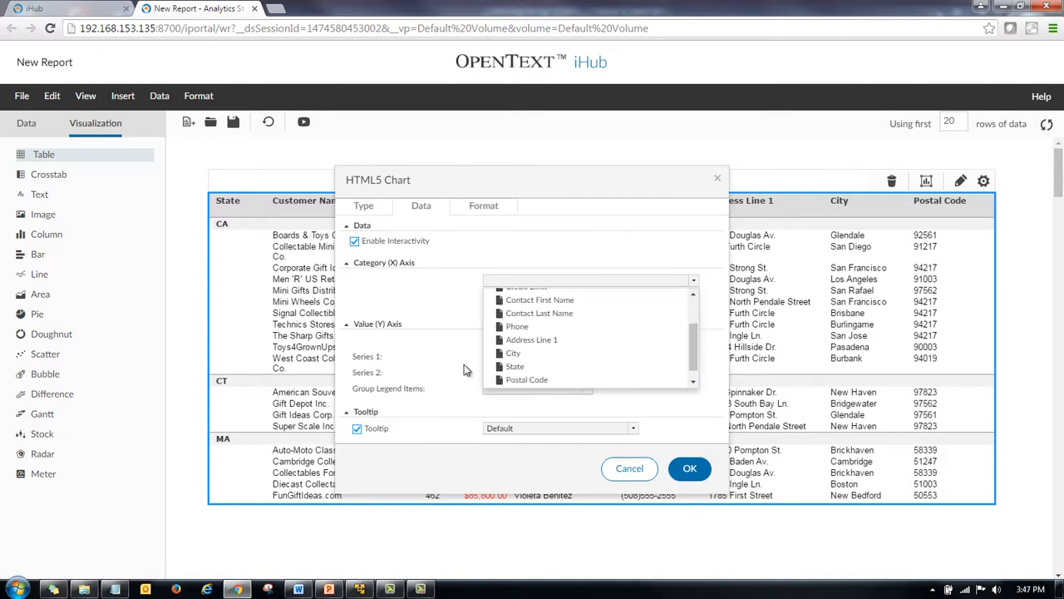
left_click(515, 366)
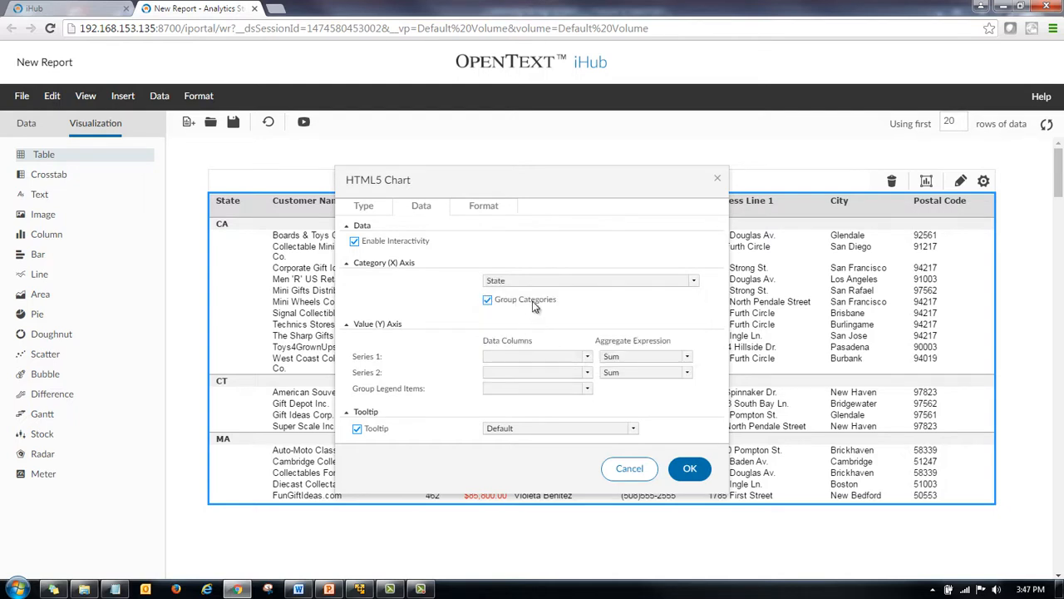
Set the chart's first series to Credit Limit with Sum aggregation.
left_click(589, 358)
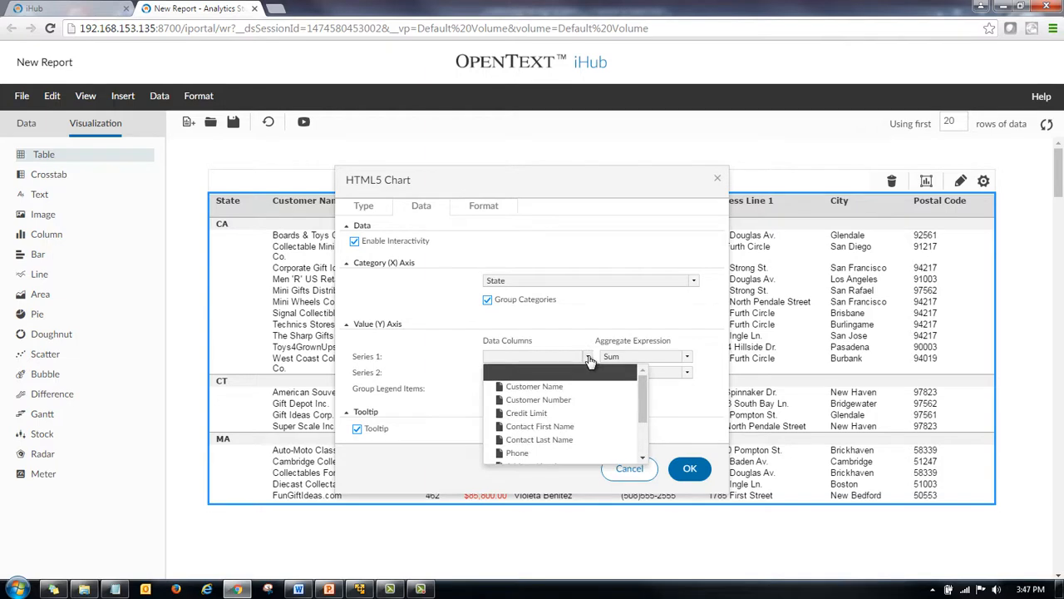
left_click(528, 416)
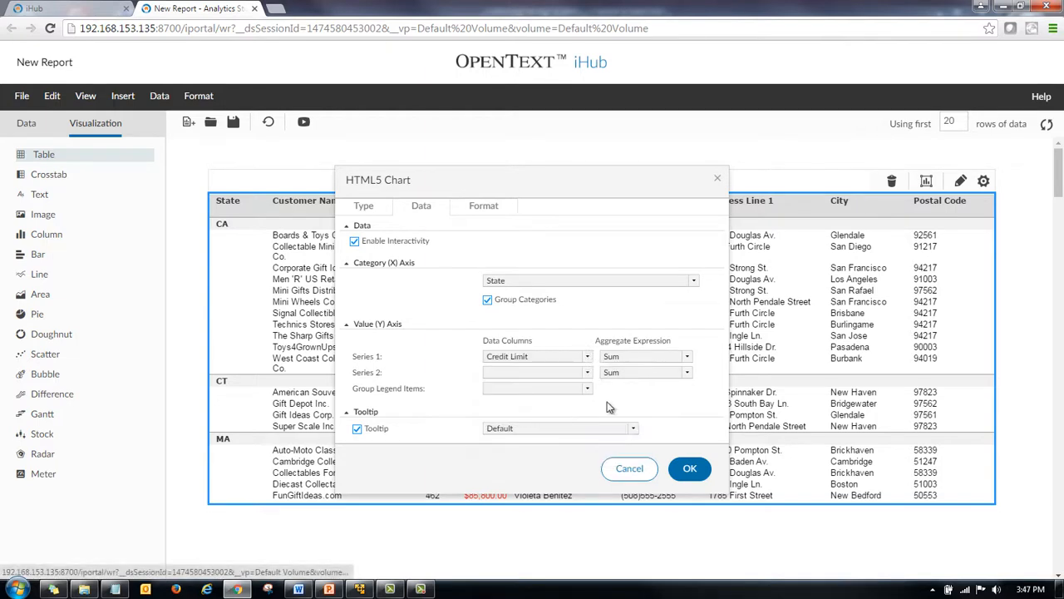
left_click(689, 358)
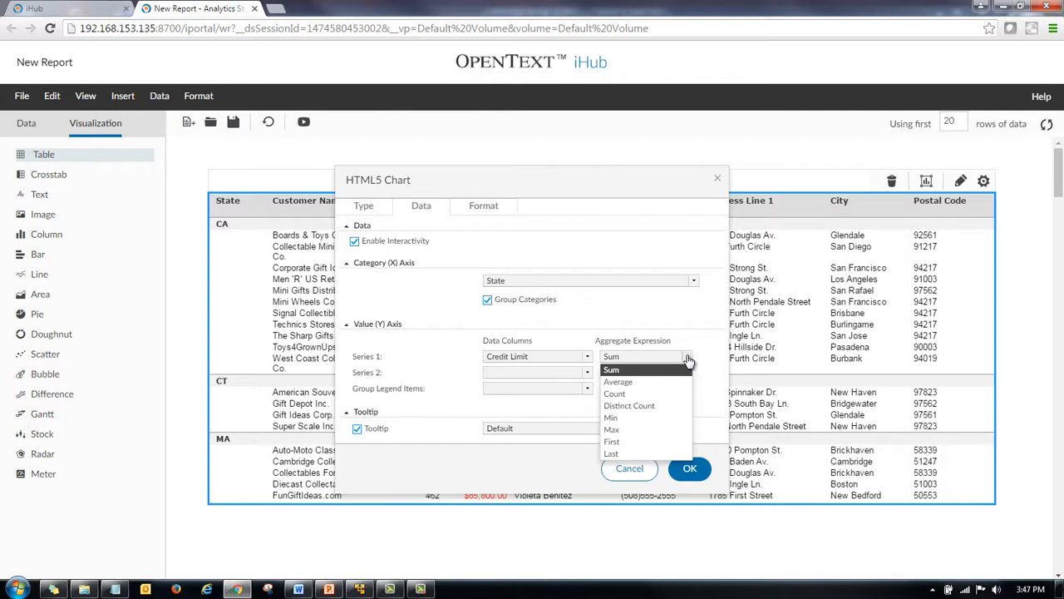
left_click(689, 359)
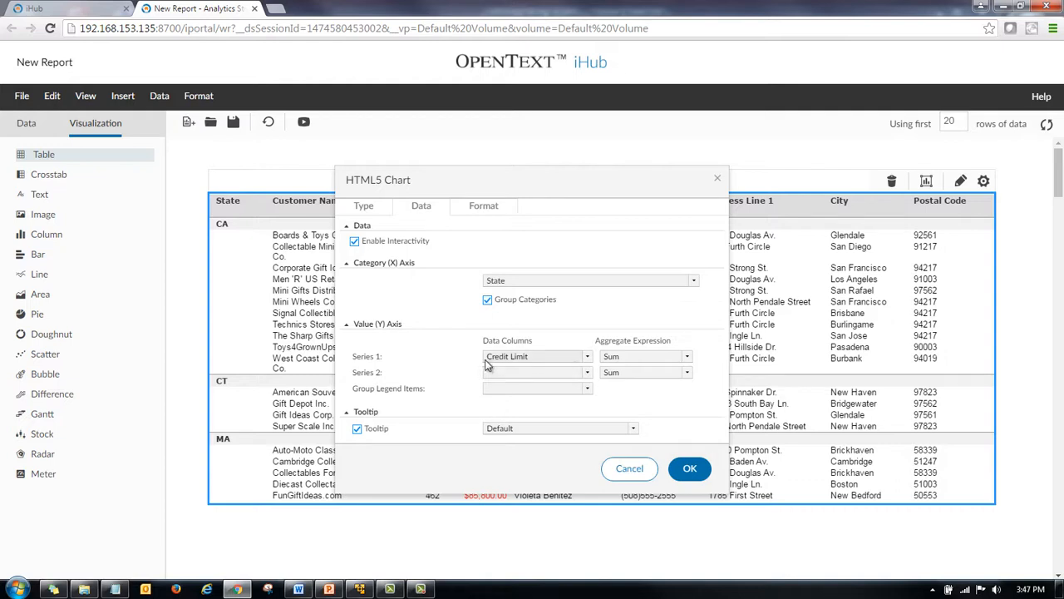
Title the chart Credit Limit by State and apply the Clean Blue chart theme.
left_click(469, 208)
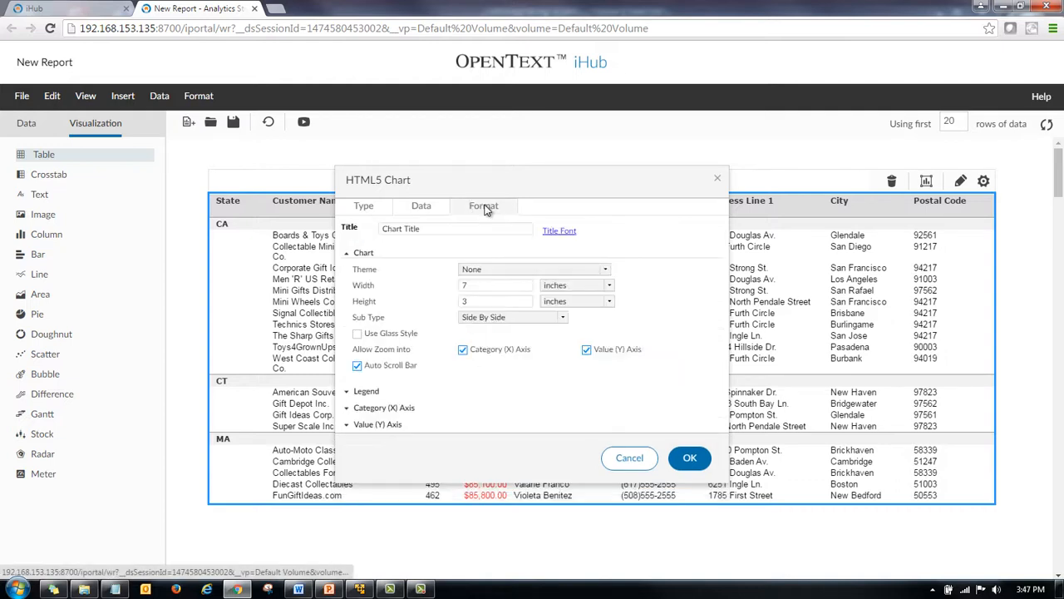
left_click_drag(431, 228, 313, 233)
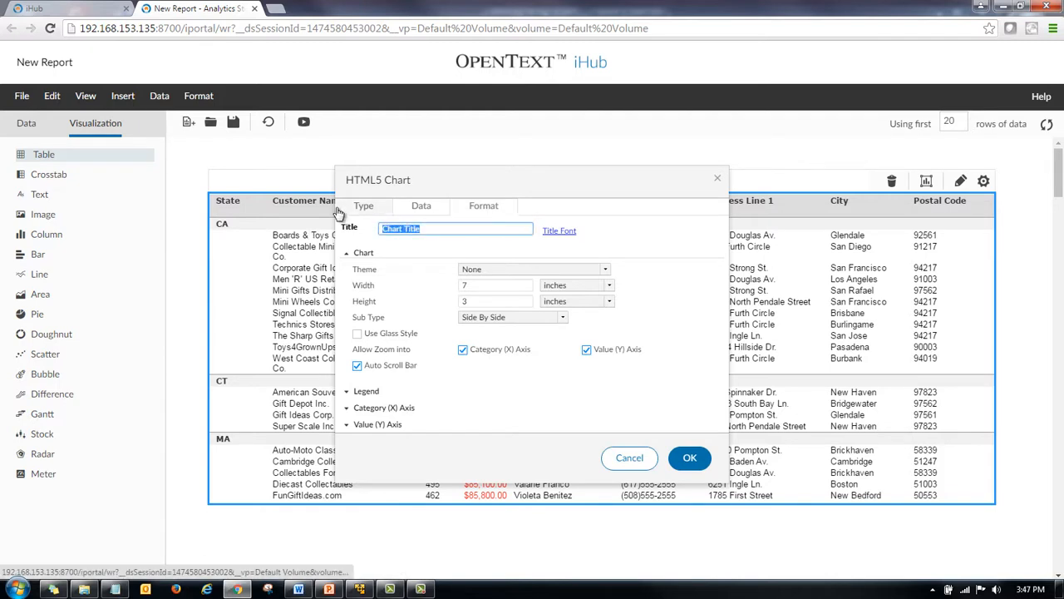
type("Cri")
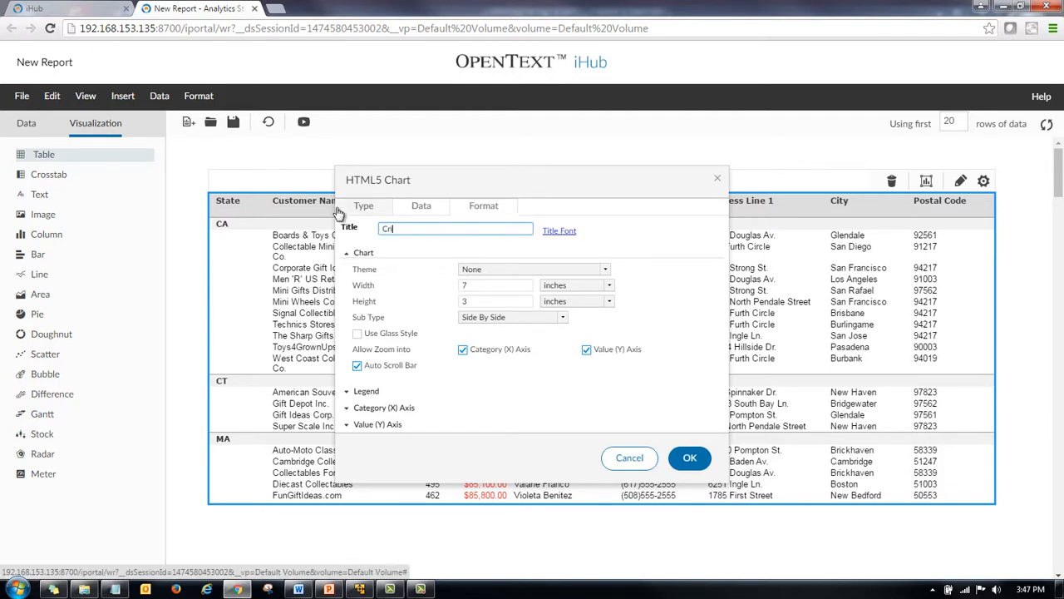
type("edit Limit by State")
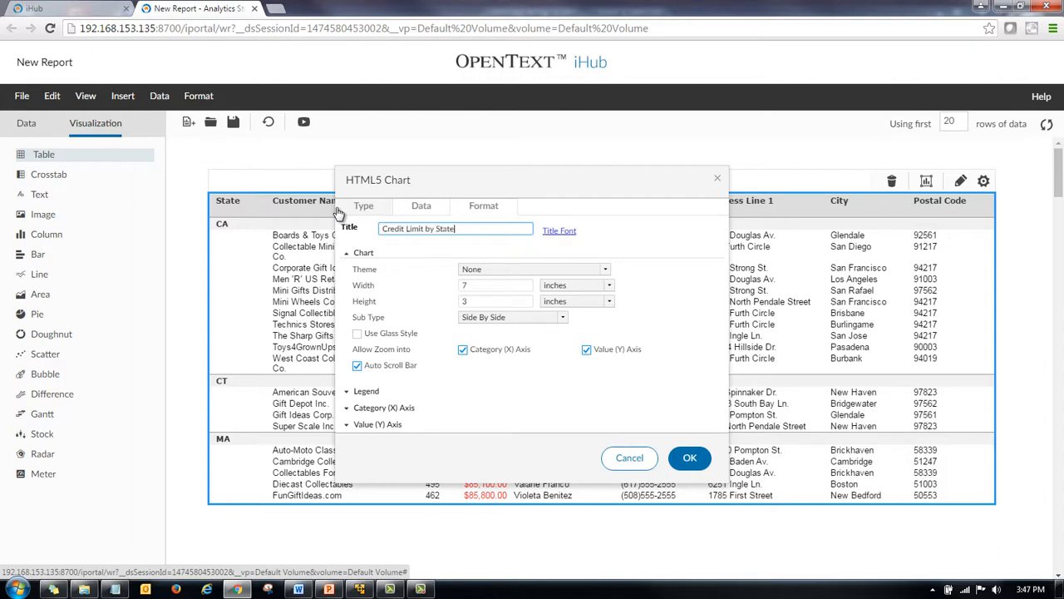
left_click(480, 271)
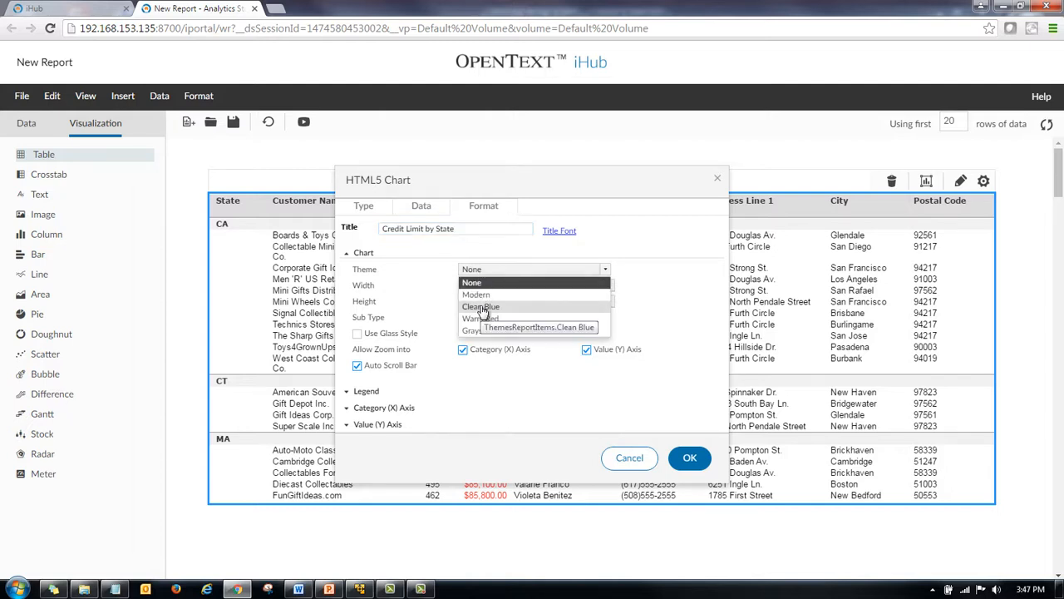
left_click(482, 307)
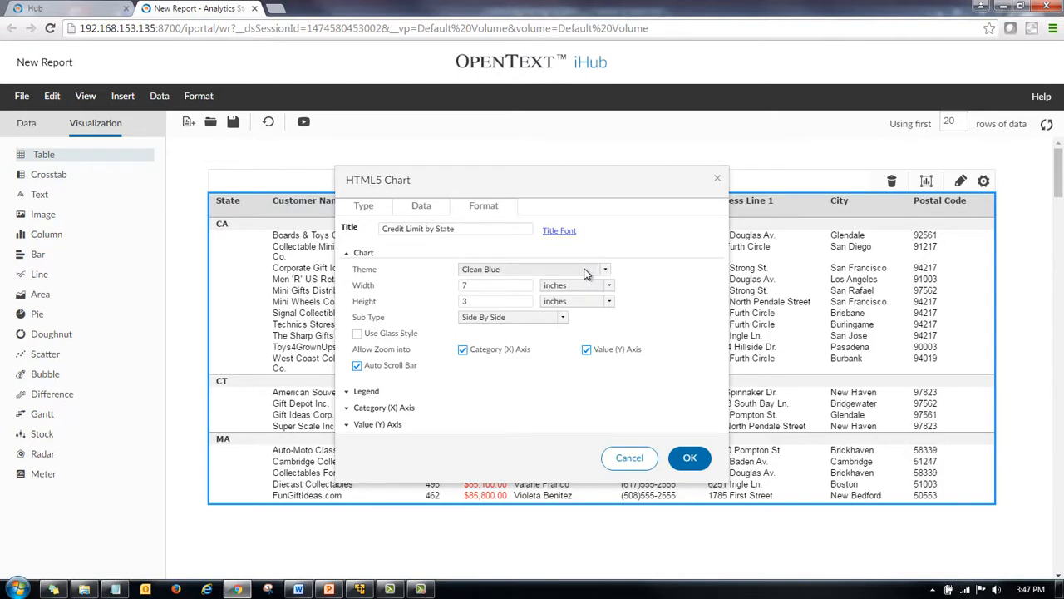
Show the chart legend positioned Above and apply the chart settings.
left_click(350, 394)
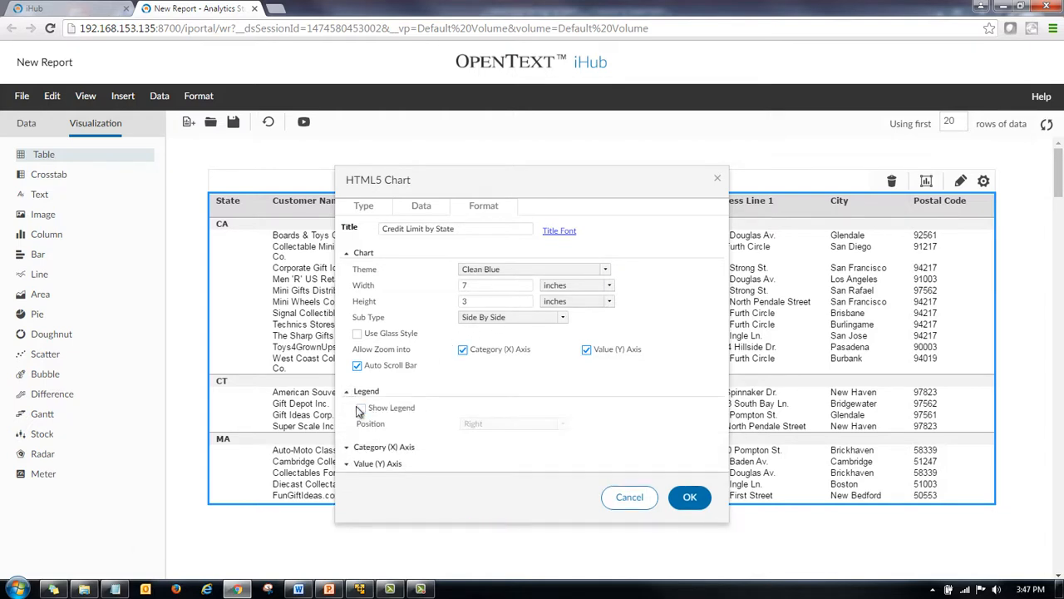
left_click(360, 408)
left_click(538, 424)
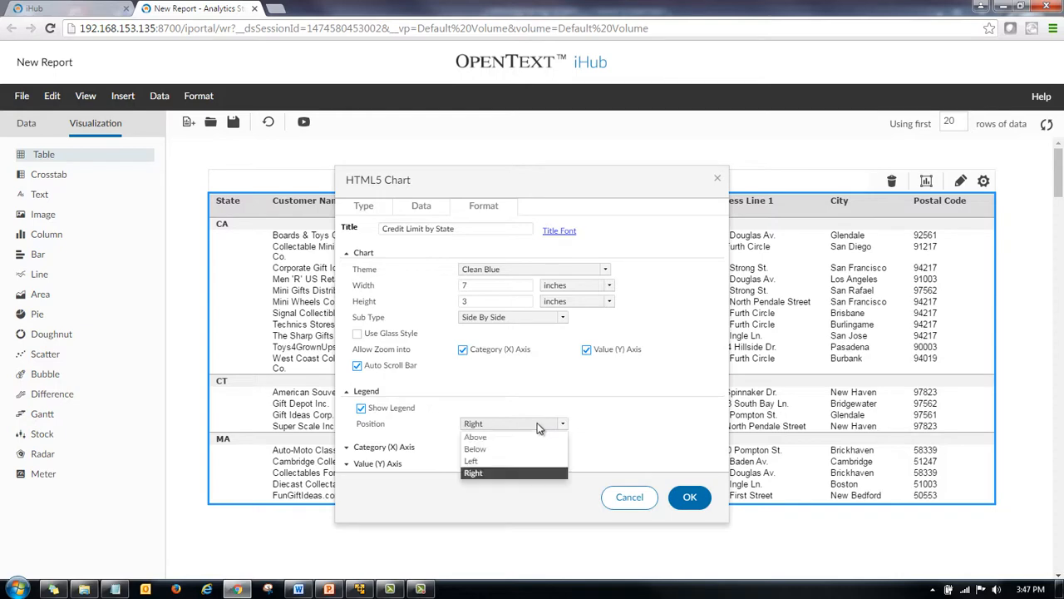
left_click(516, 438)
left_click(699, 498)
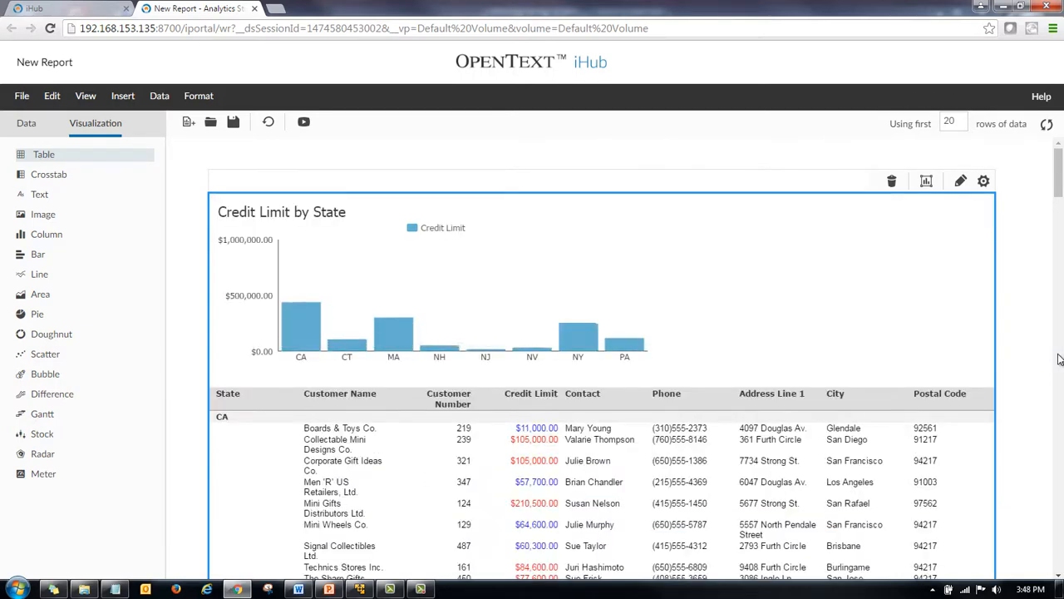
Set the report's page setup theme to Clean Blue.
mouse_move(289, 301)
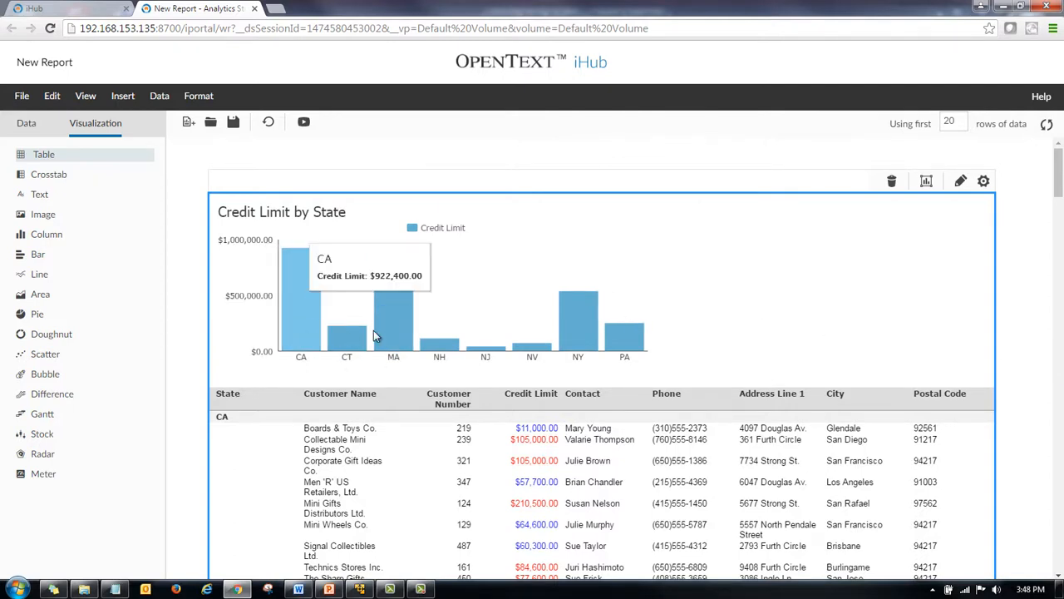
mouse_move(384, 331)
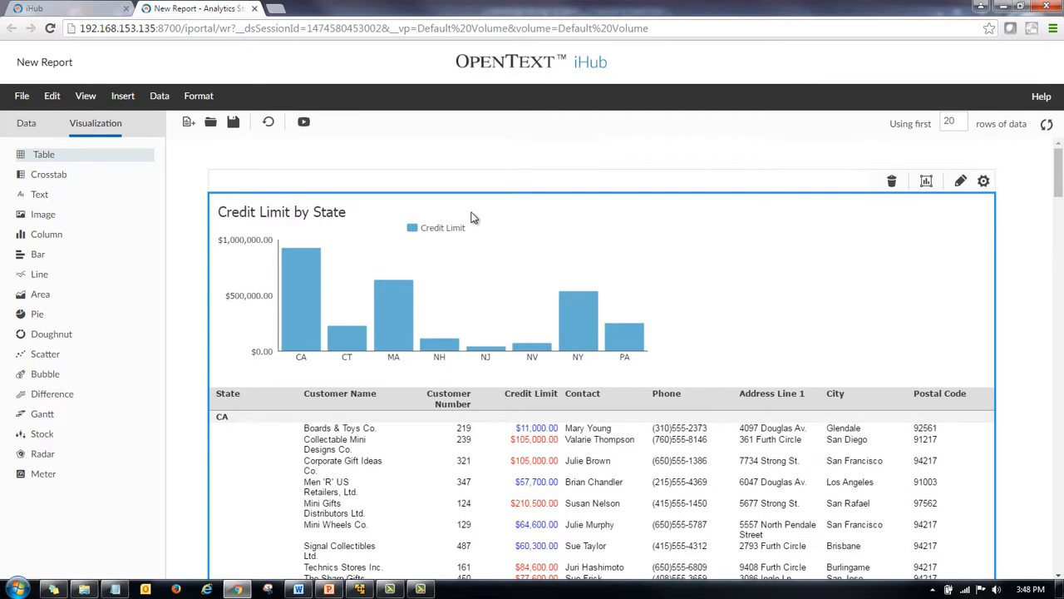
left_click(21, 97)
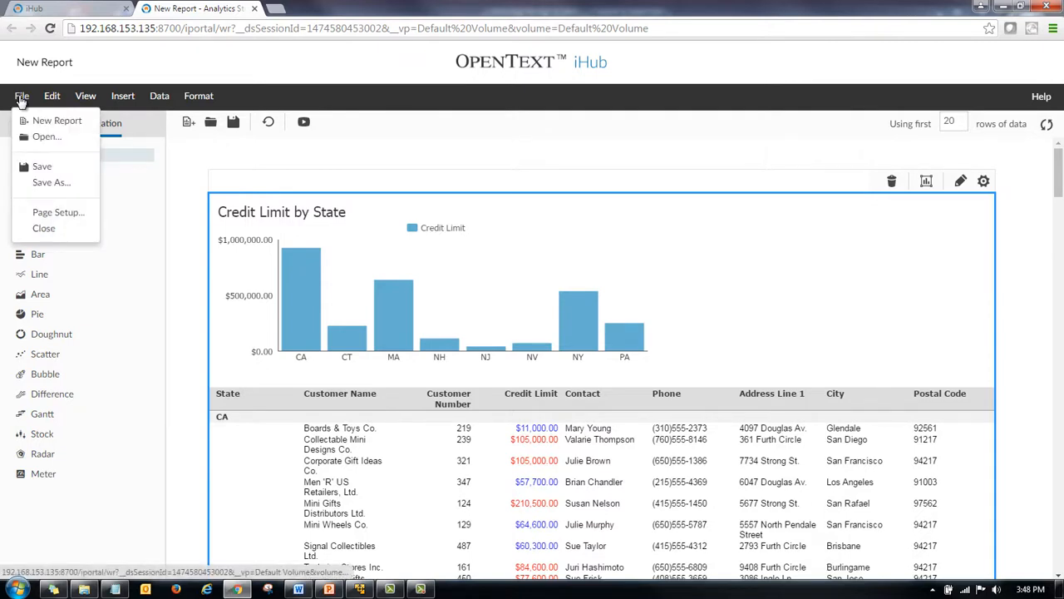
left_click(66, 214)
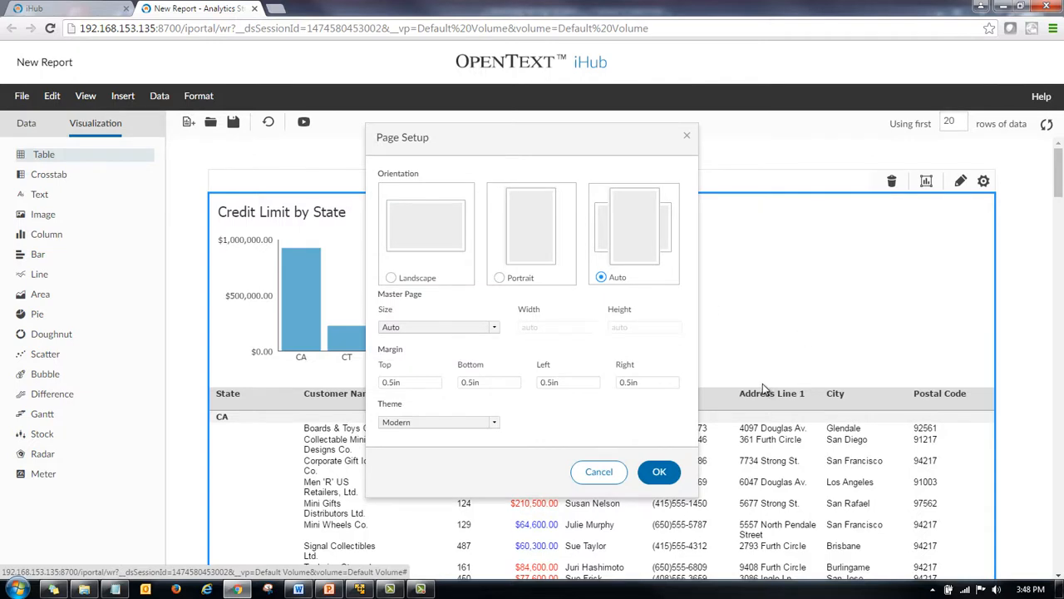
left_click(494, 331)
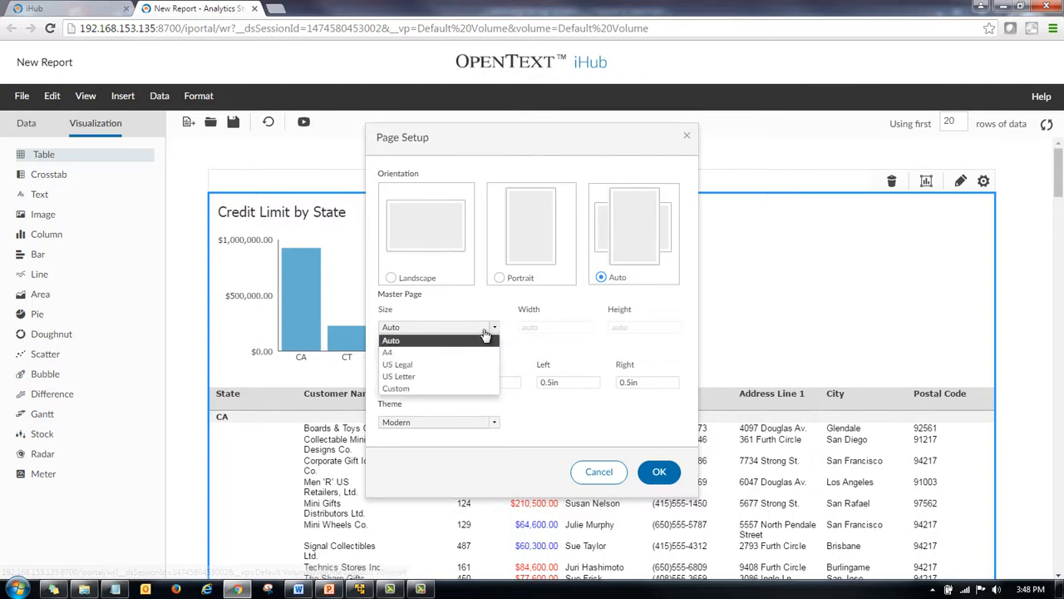
left_click(433, 333)
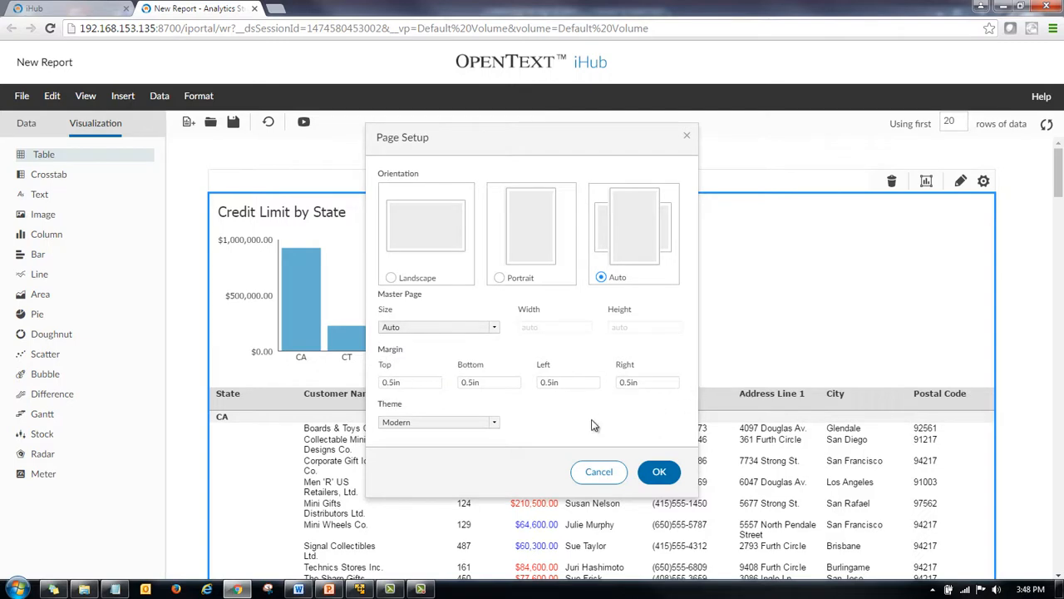
left_click(495, 424)
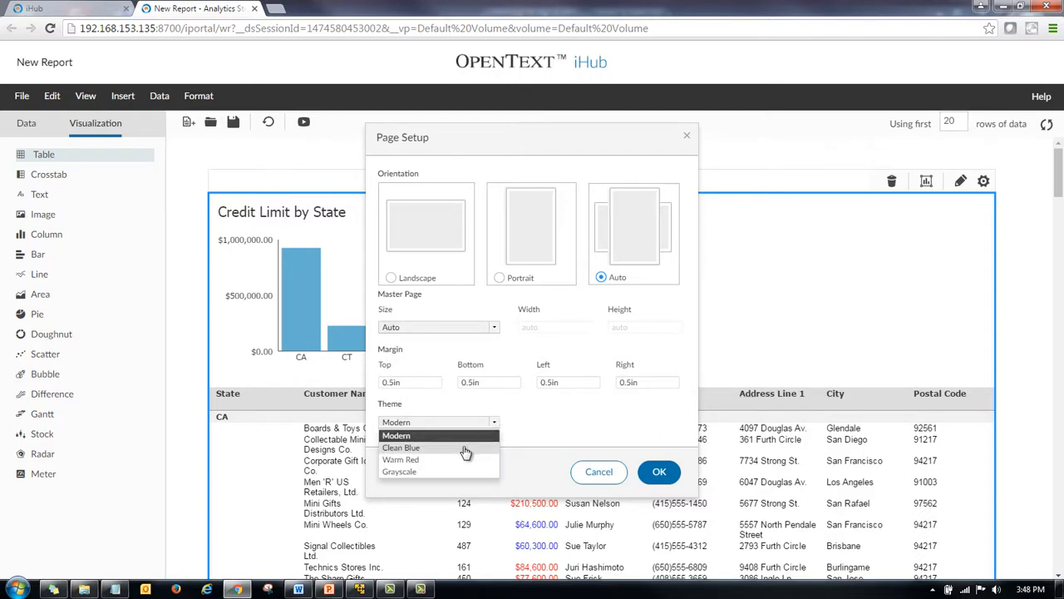
left_click(461, 449)
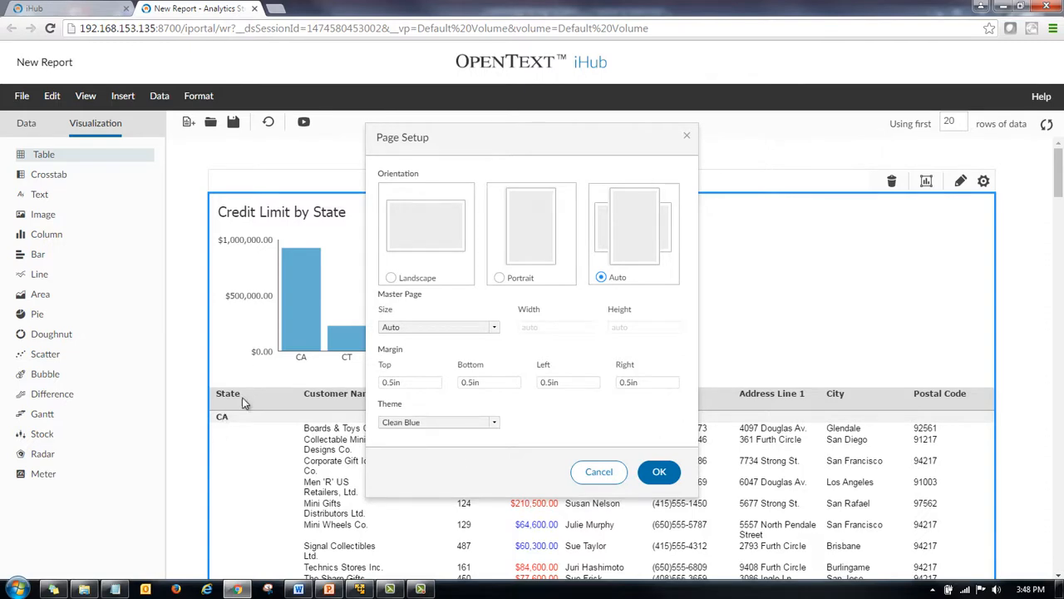
left_click(658, 472)
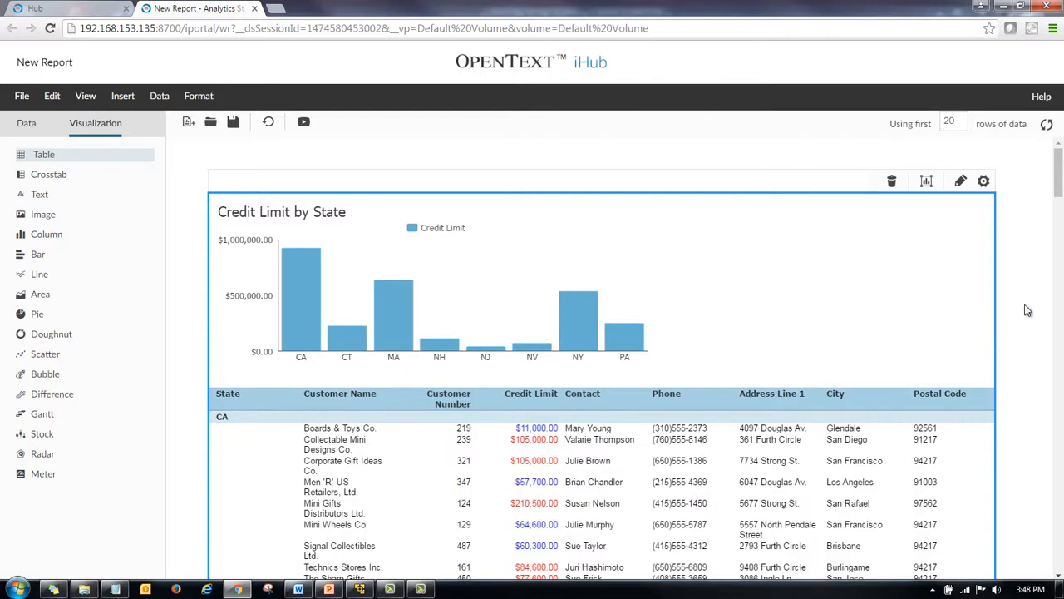
Run the report, saving it as Customer Credit Limit by State in the administrator folder.
left_click(984, 182)
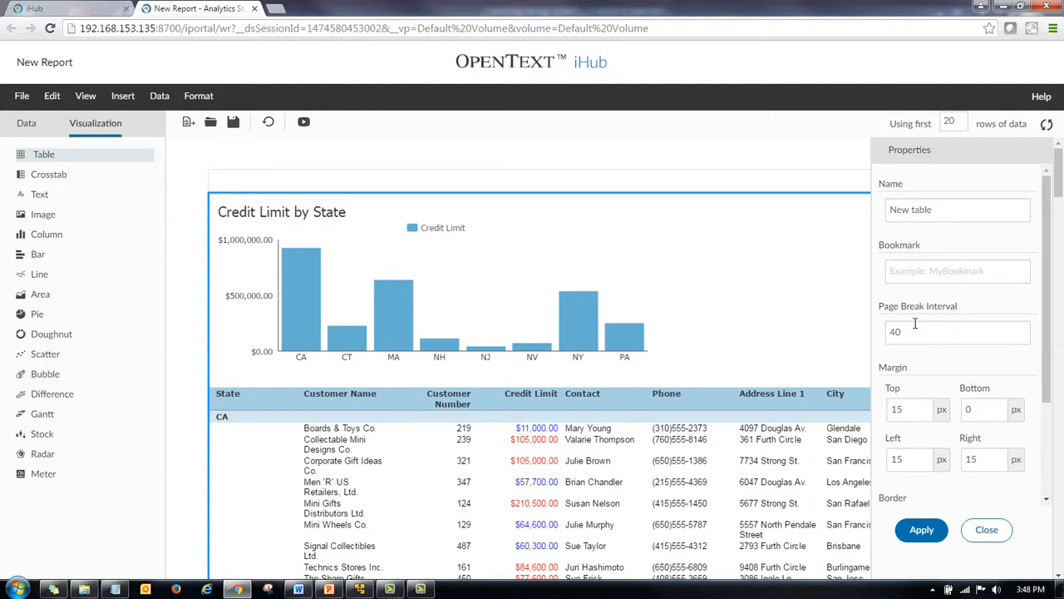
left_click(987, 529)
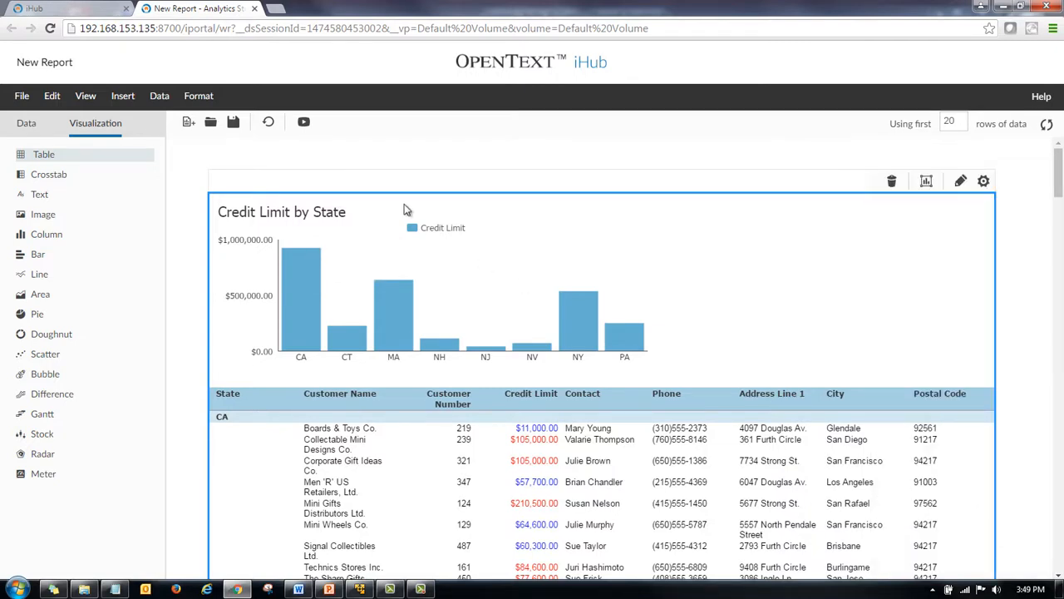
left_click(304, 125)
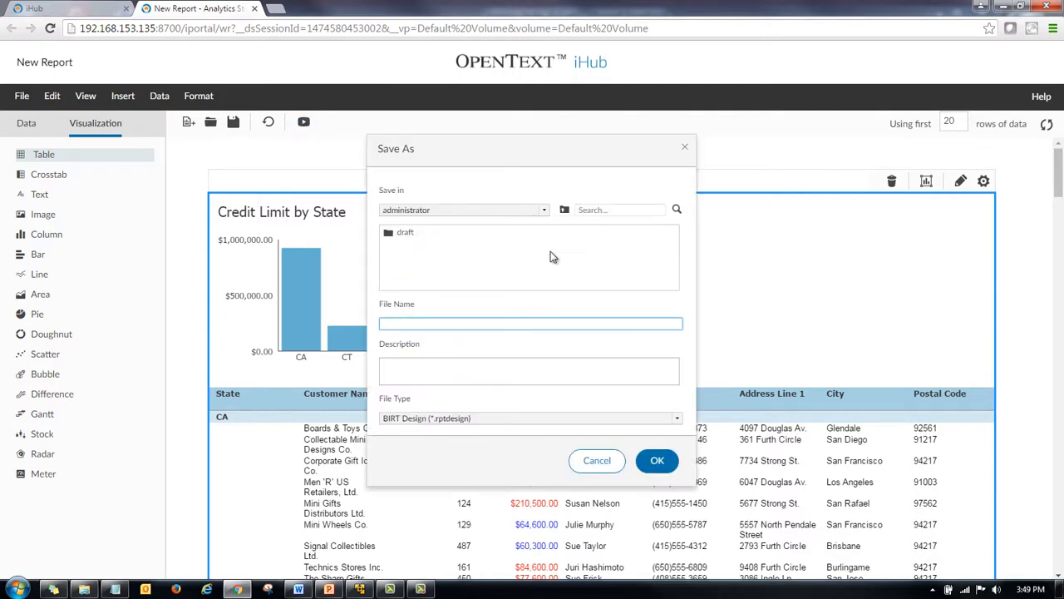
left_click(544, 210)
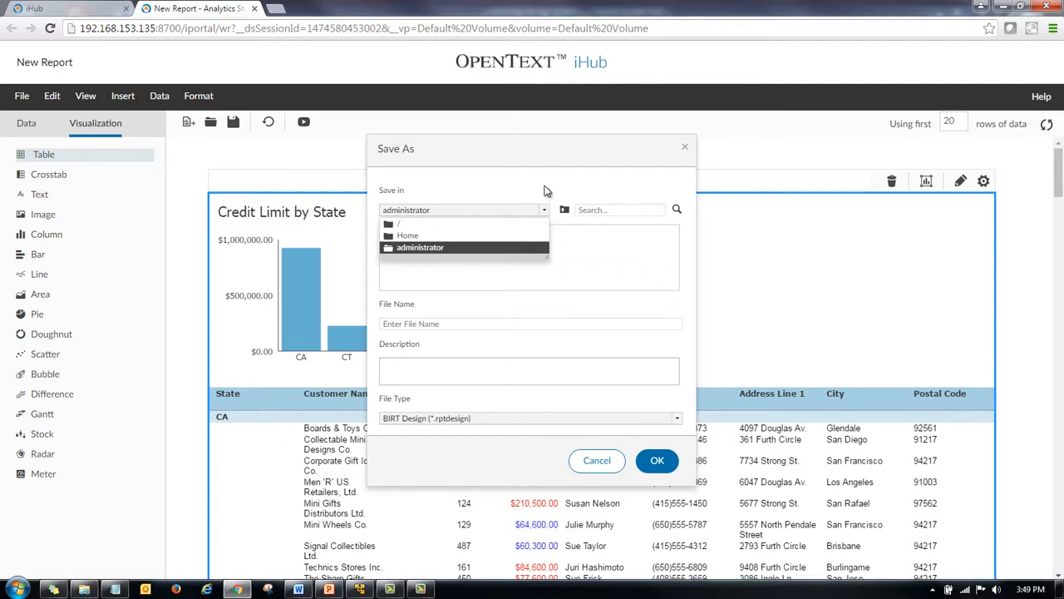
left_click(546, 188)
left_click(445, 323)
type("Customer Credit Li")
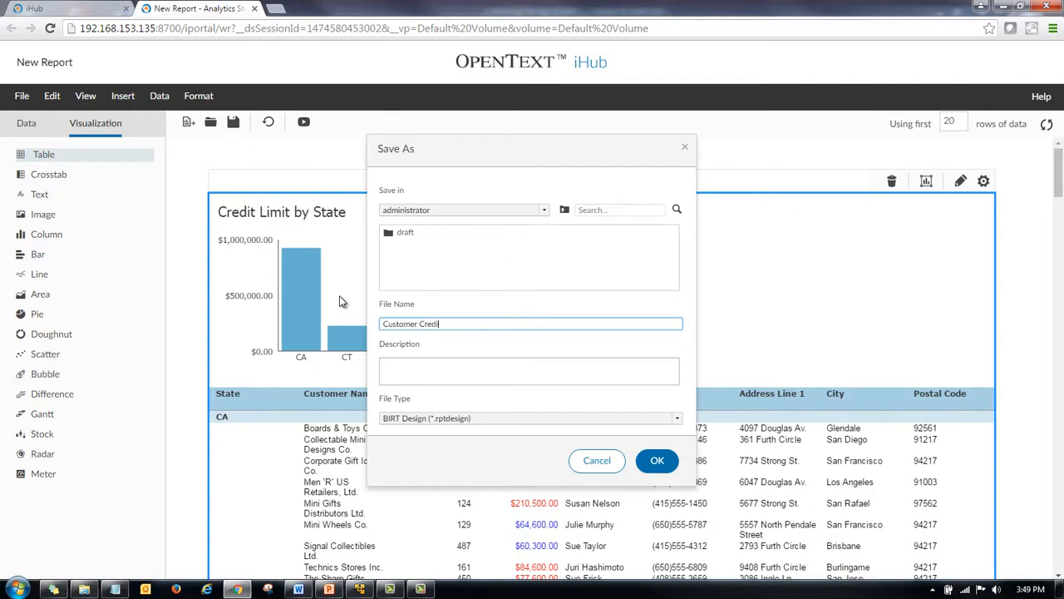
type("mit by State")
left_click(659, 463)
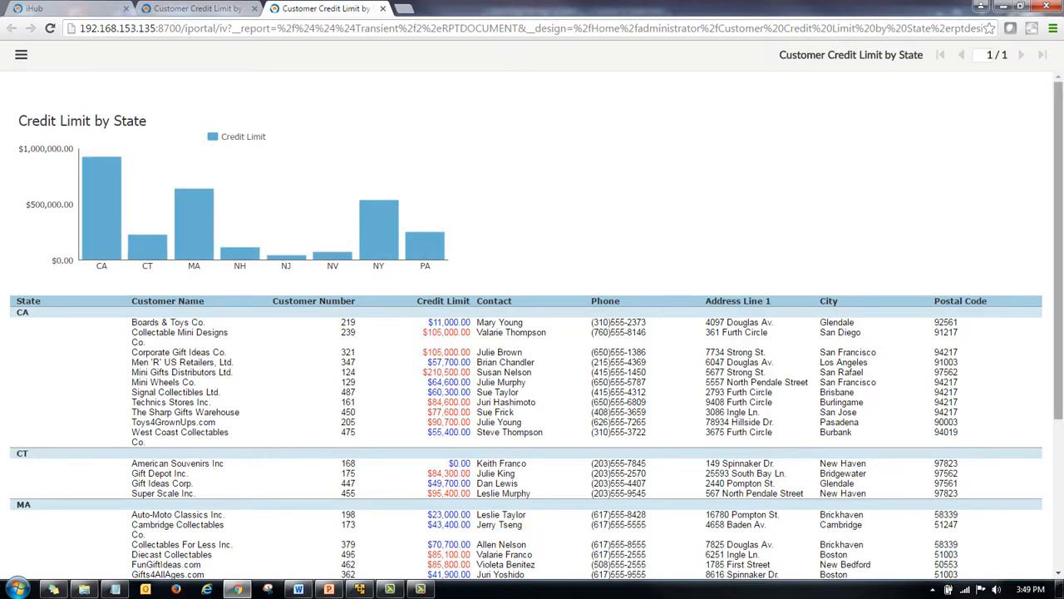
Sort each state's customers by descending Credit Limit in the interactive report viewer and close the viewer tab.
left_click(21, 57)
left_click(36, 87)
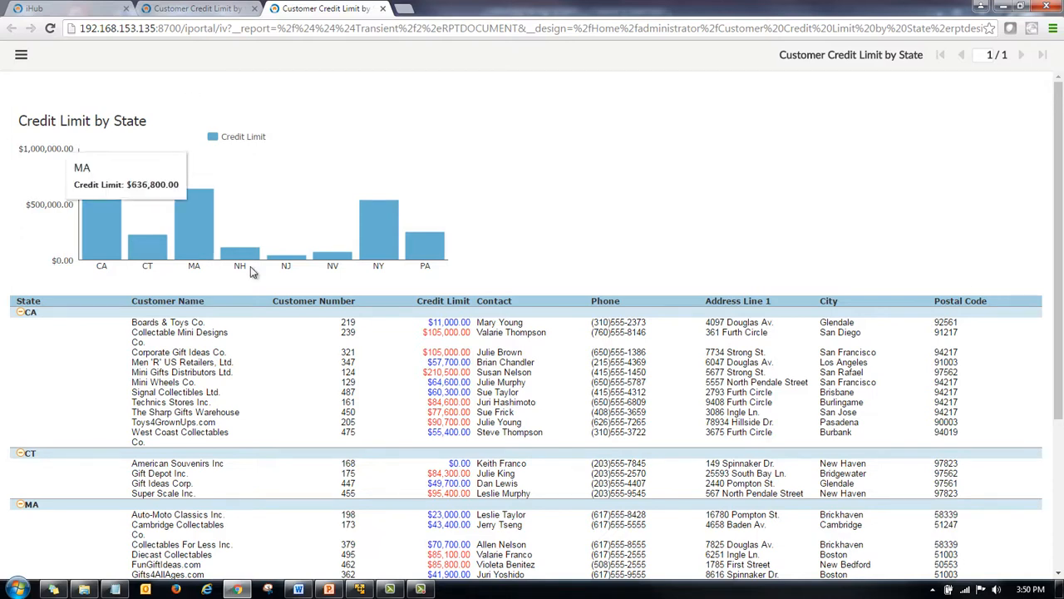
left_click(447, 306)
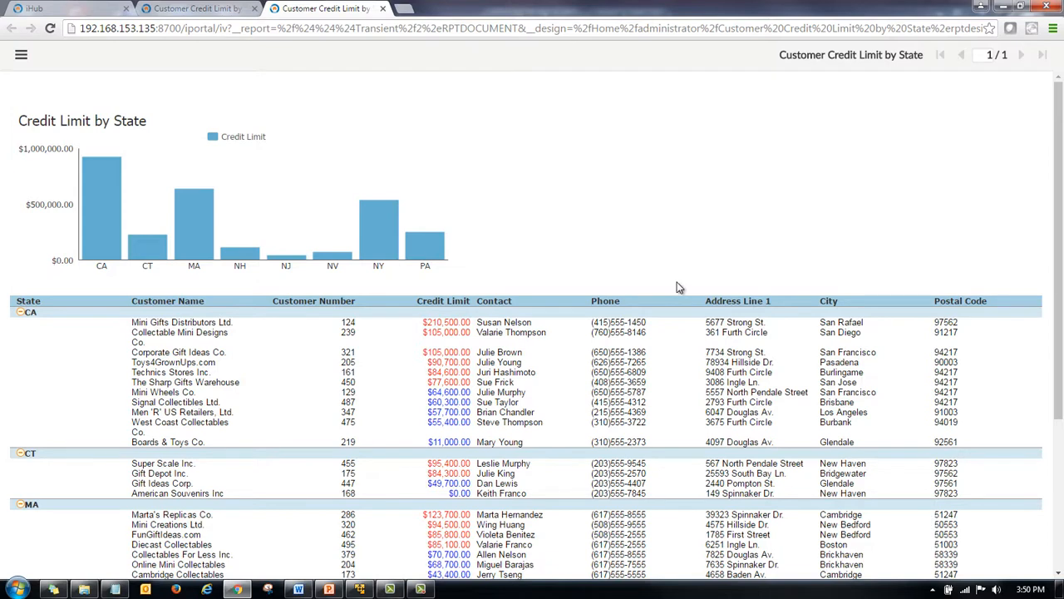
left_click(383, 9)
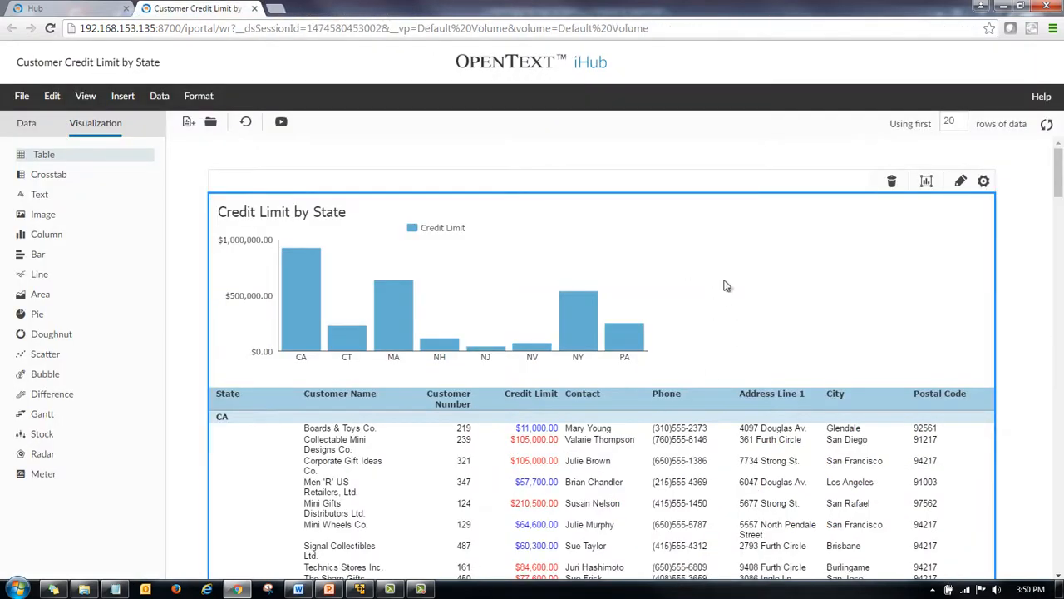